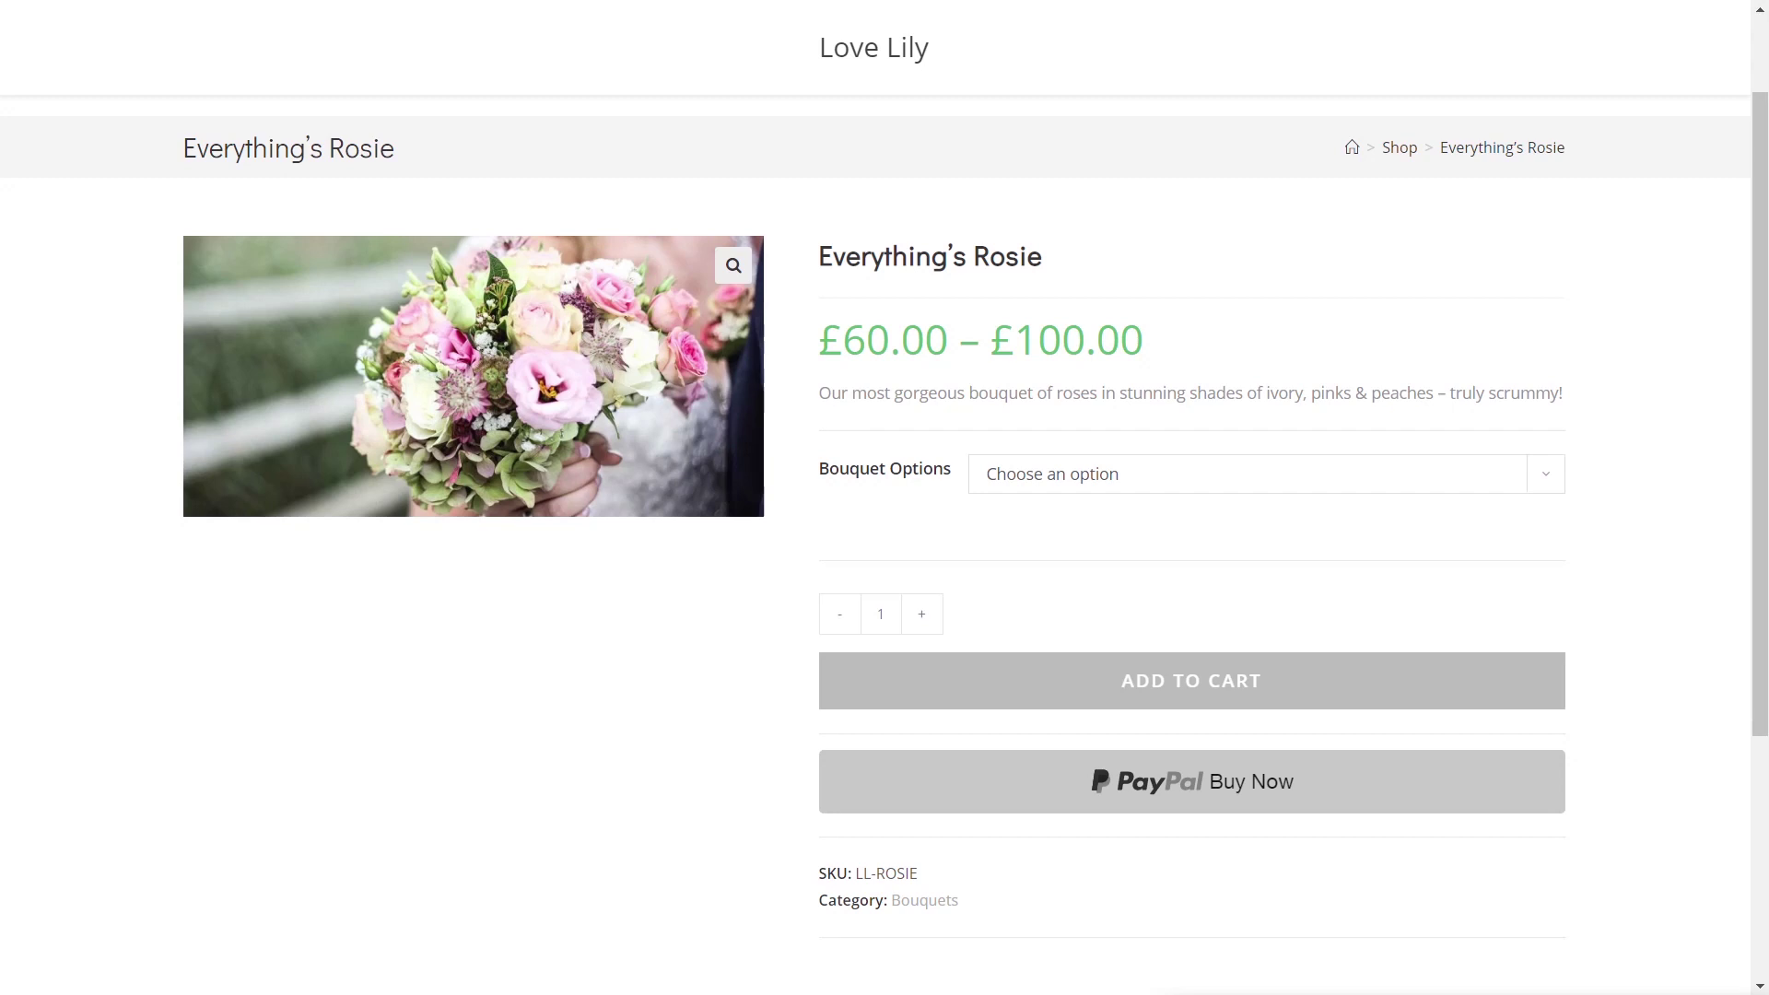
# Glance at the bouquet options, then open the Custom Product Addons form list.
pyautogui.click(1043, 488)
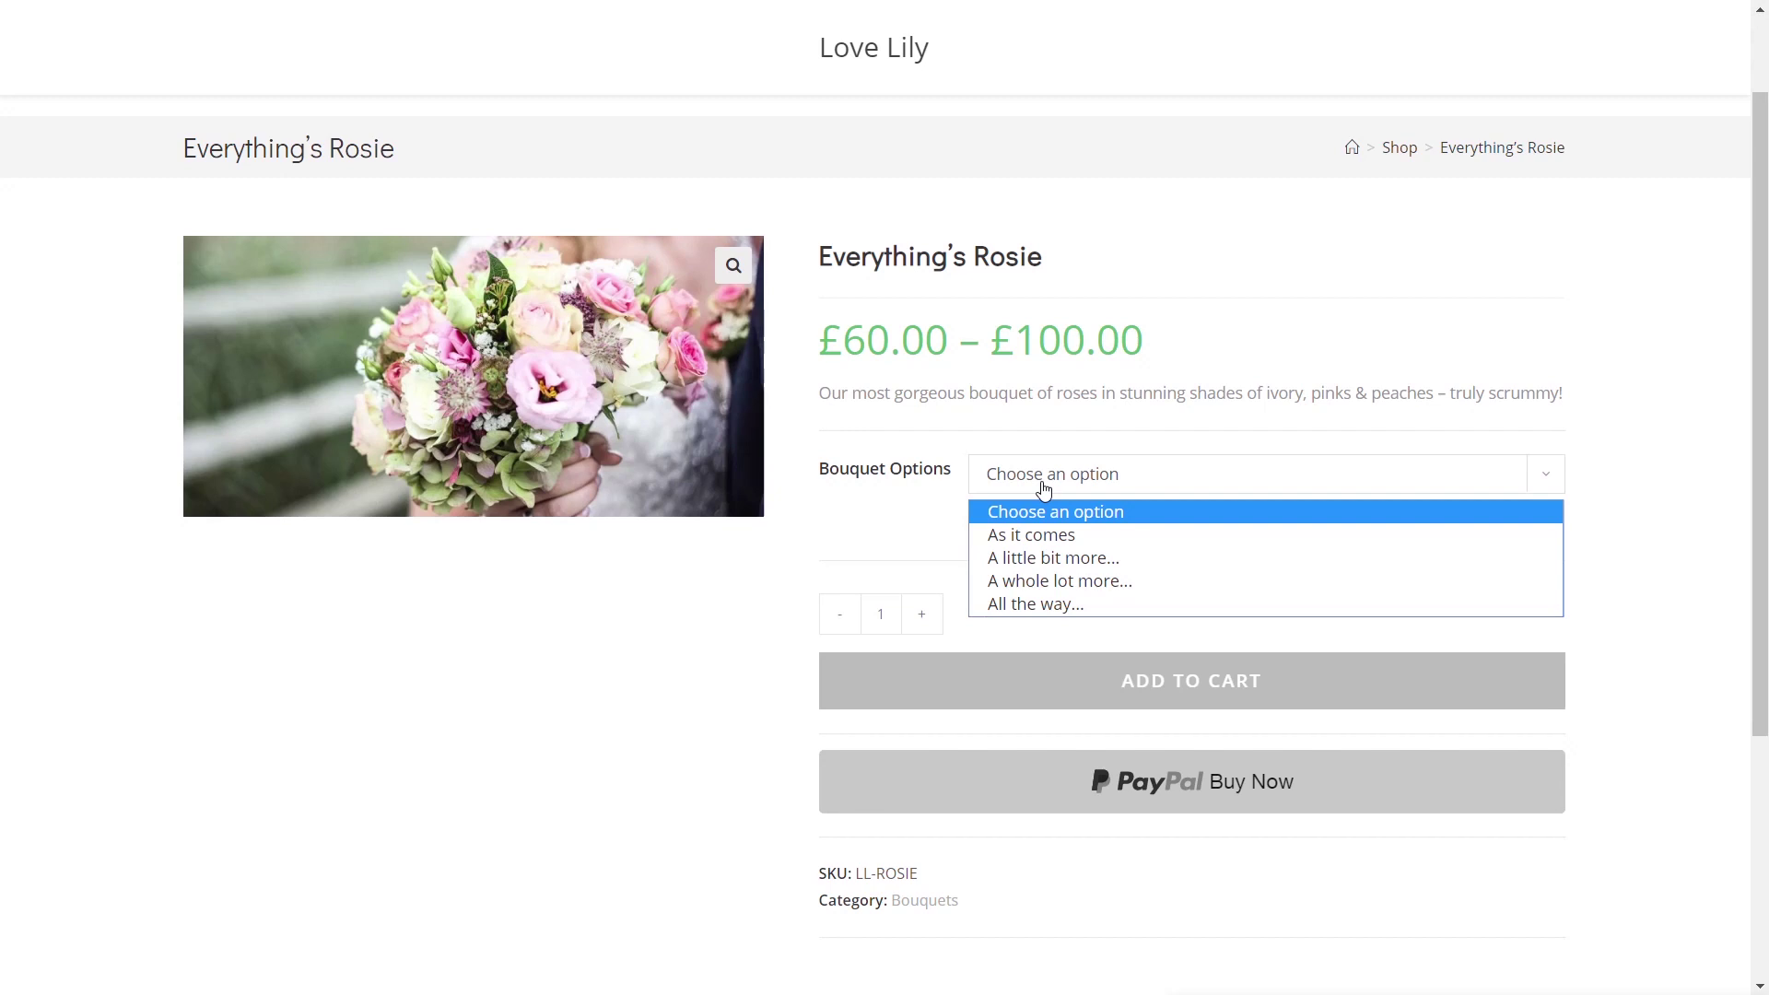
pyautogui.click(760, 602)
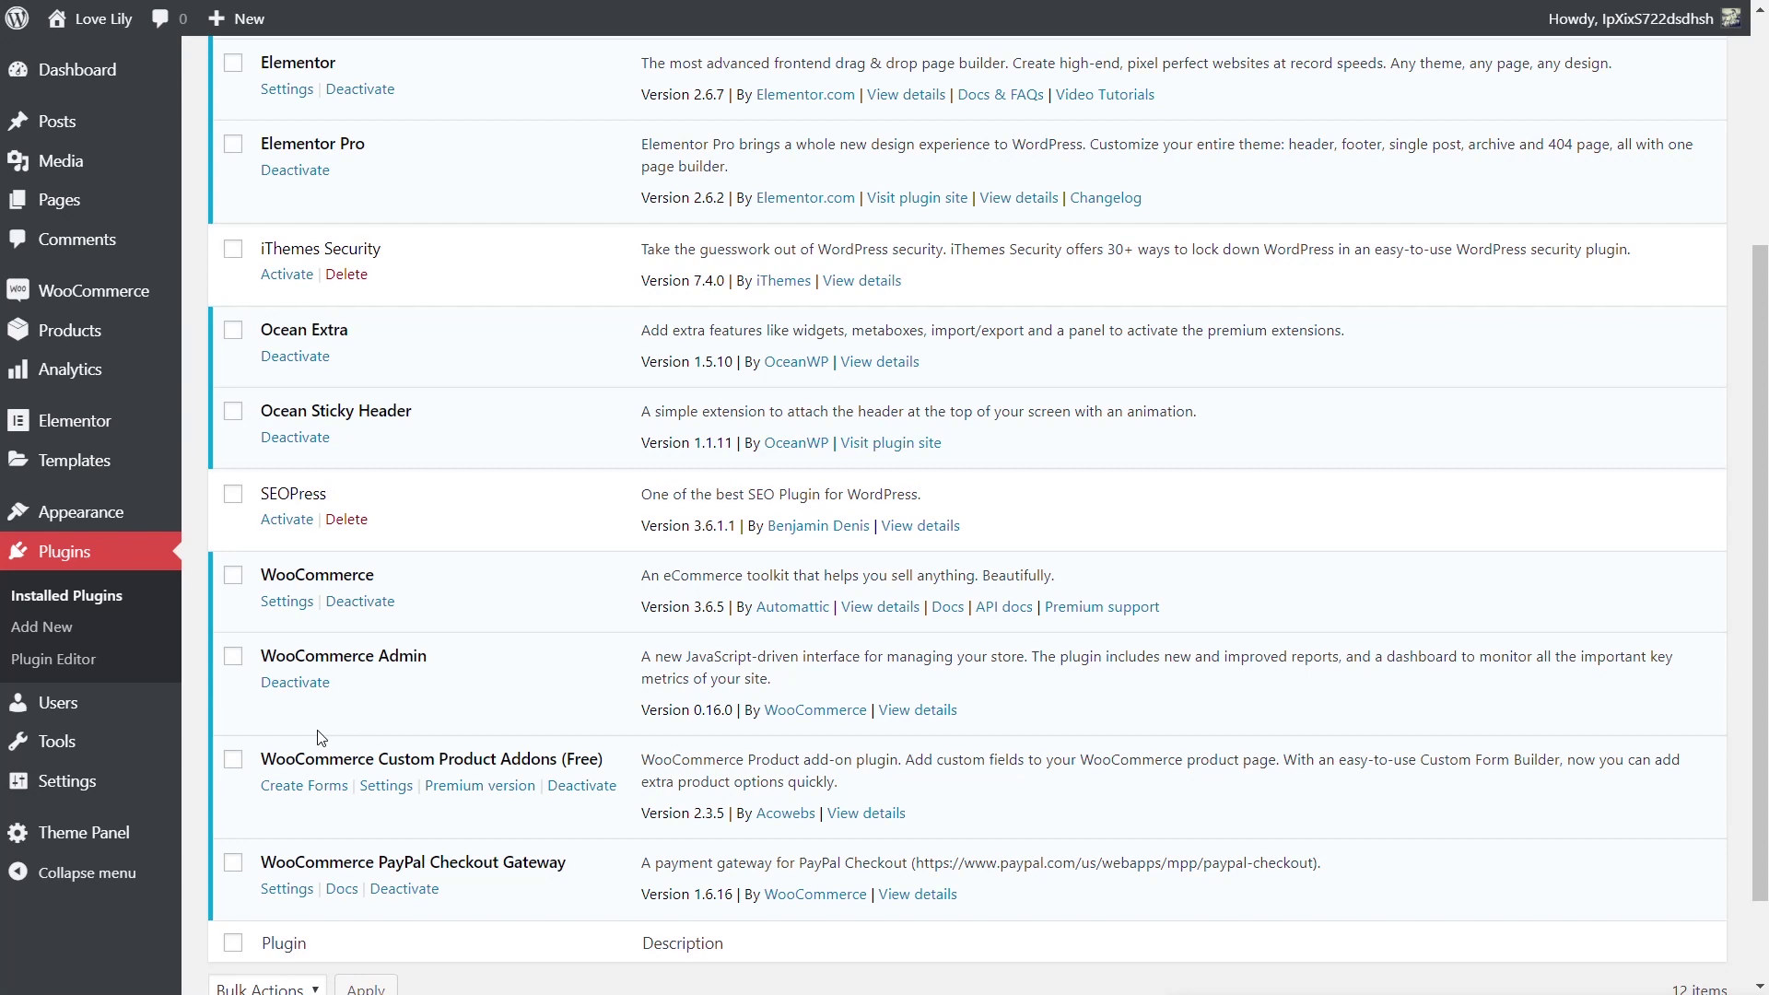
pyautogui.click(293, 801)
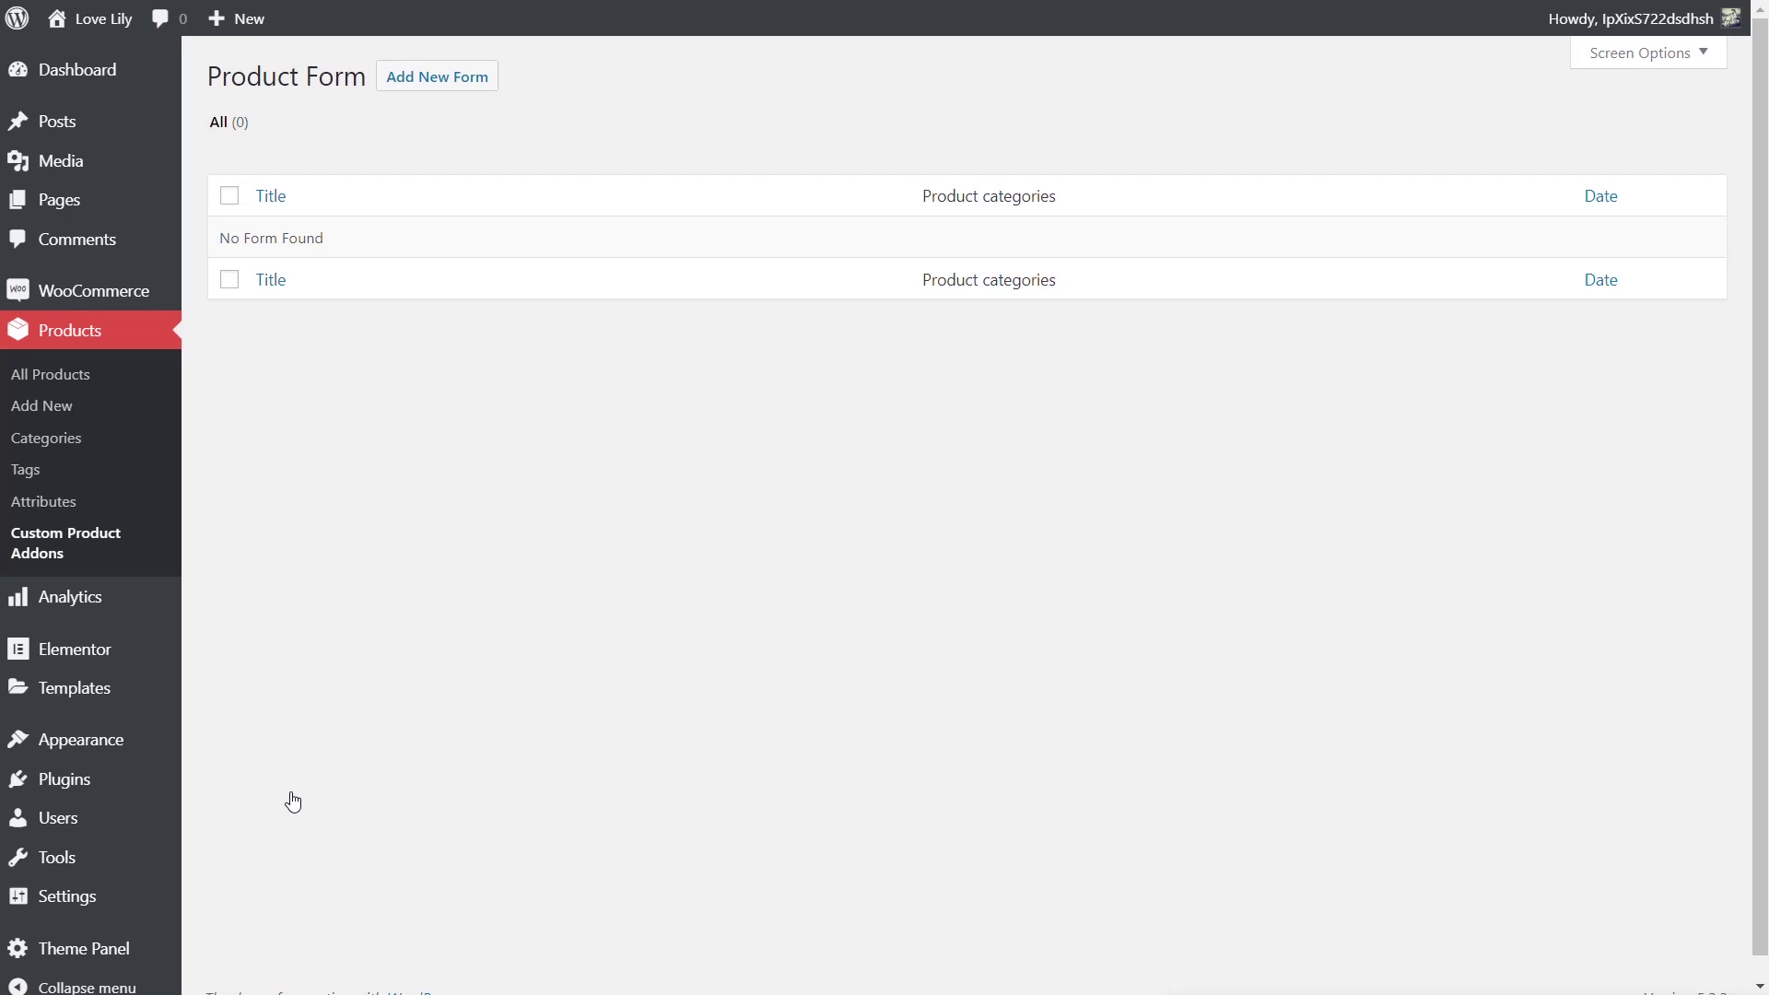
# Create an add-on form titled 'Default Floral Options' for the Bouquets and Tributes & Sympathy categories.
pyautogui.click(424, 92)
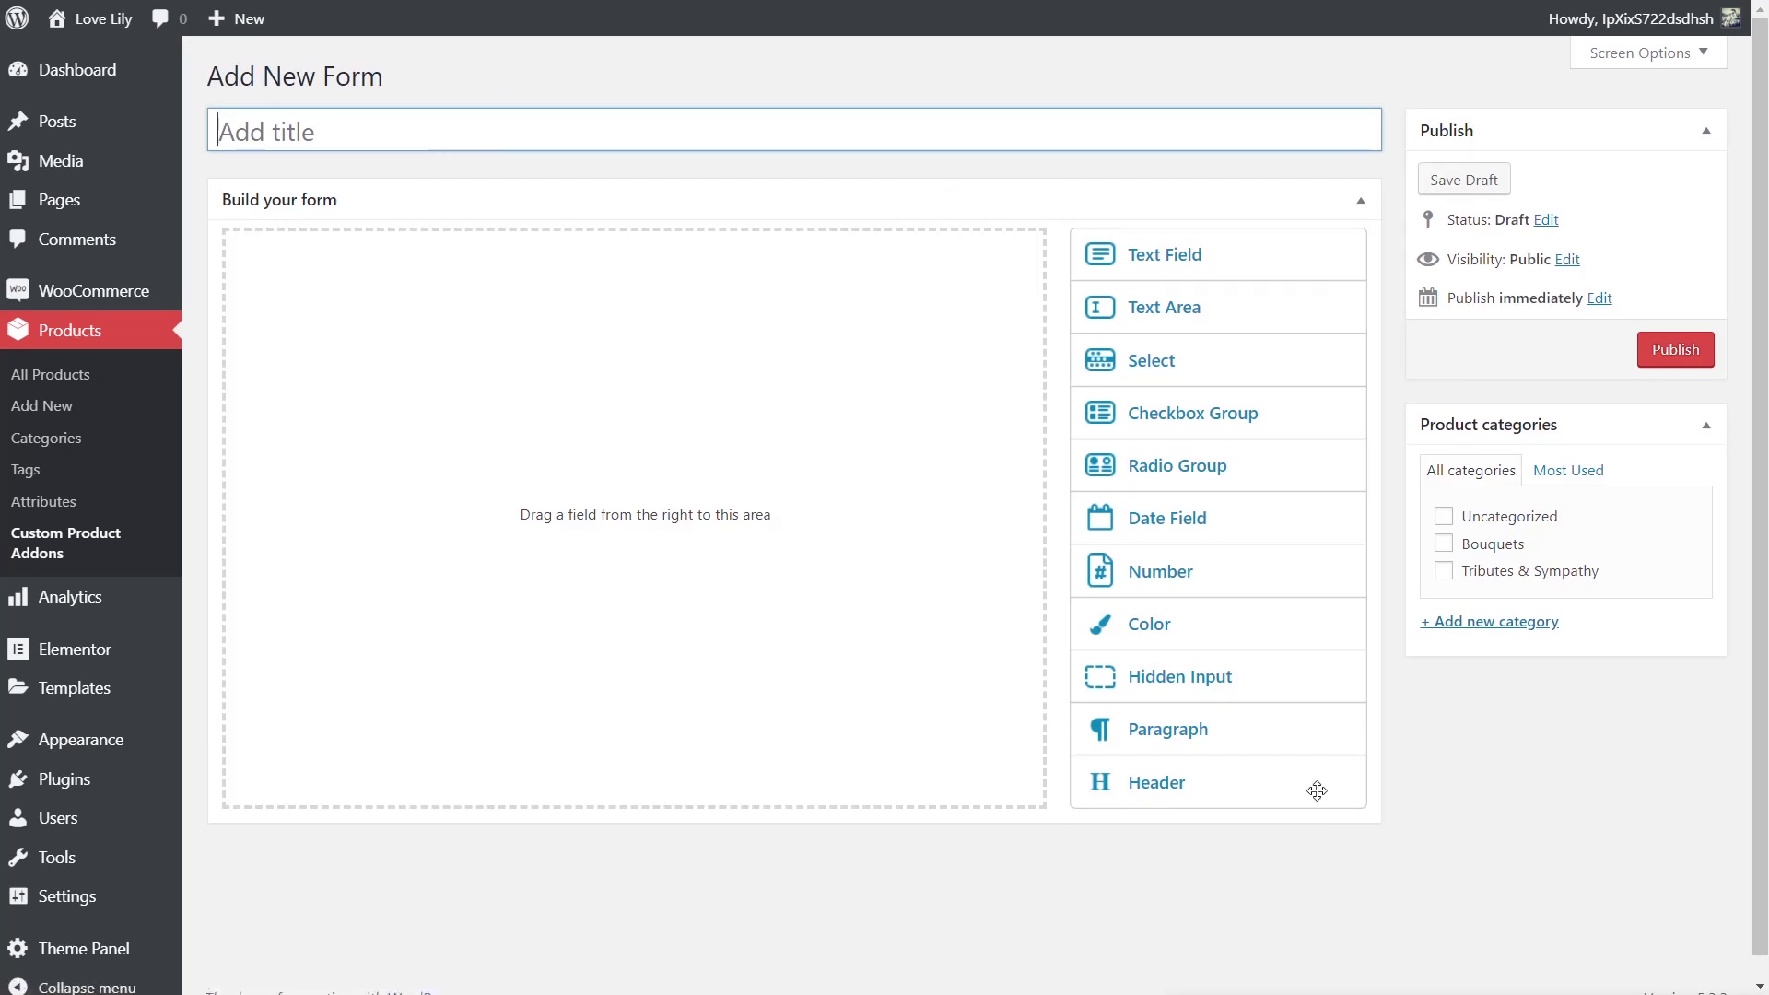
pyautogui.write('Defa')
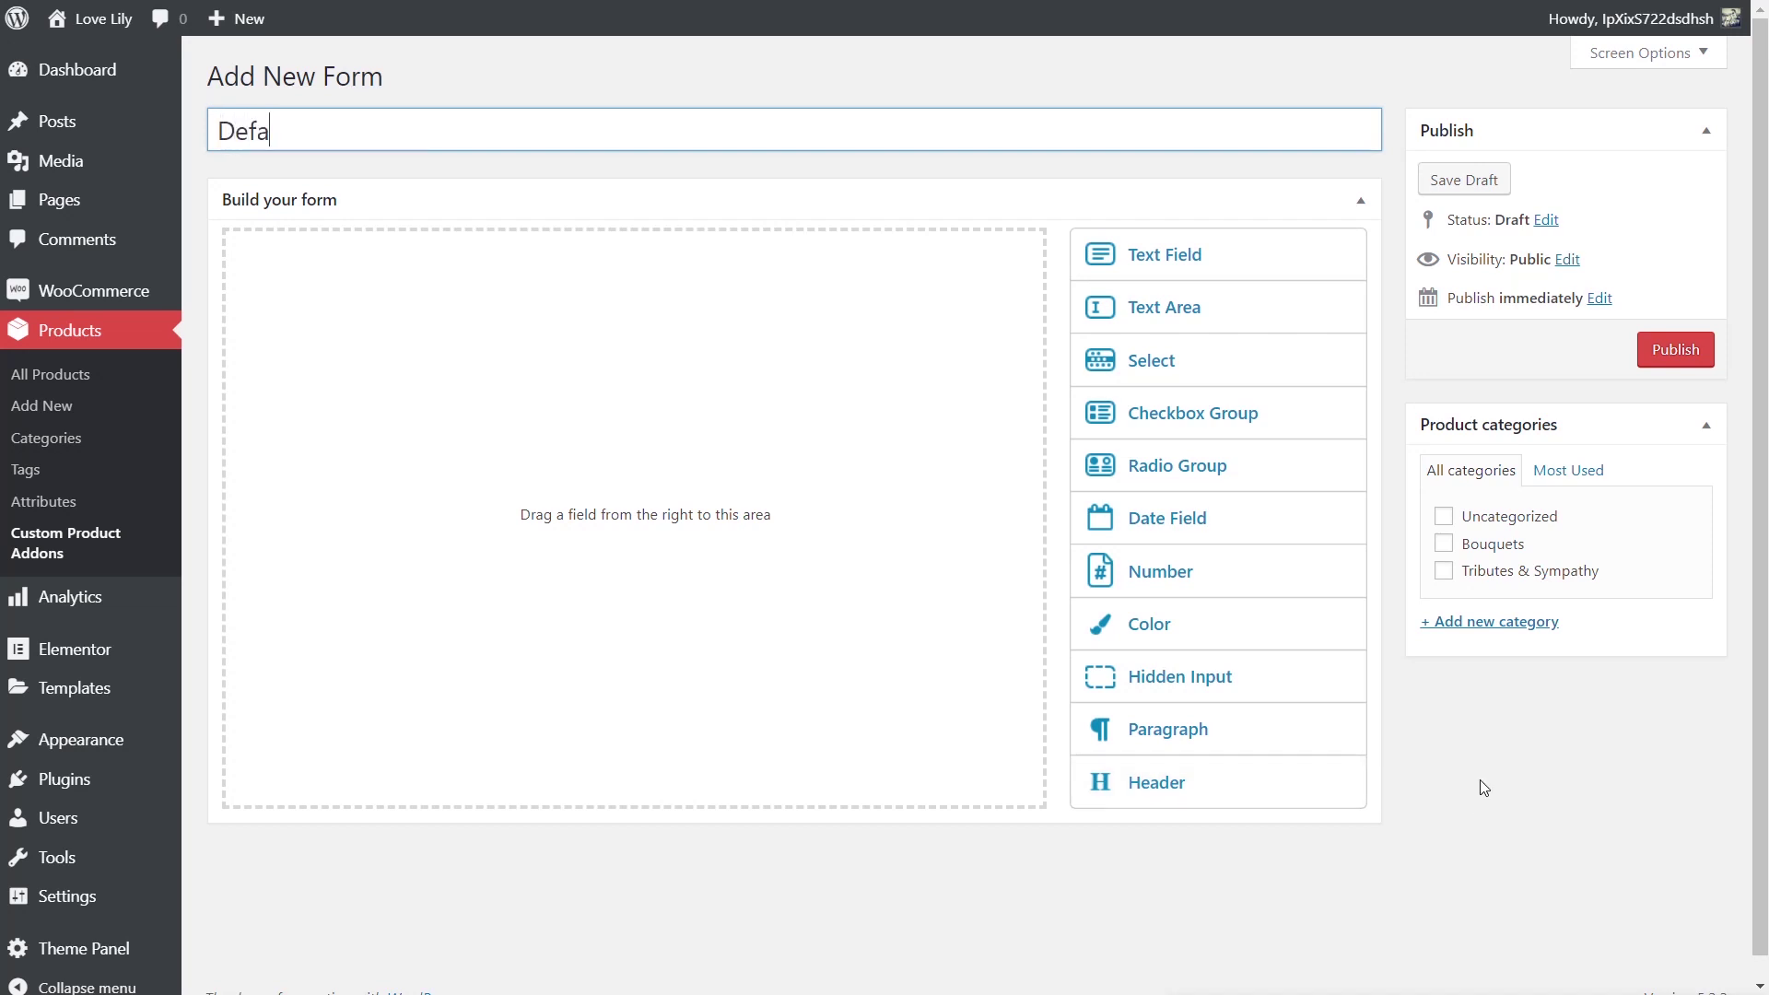
pyautogui.write('ult Floral Options')
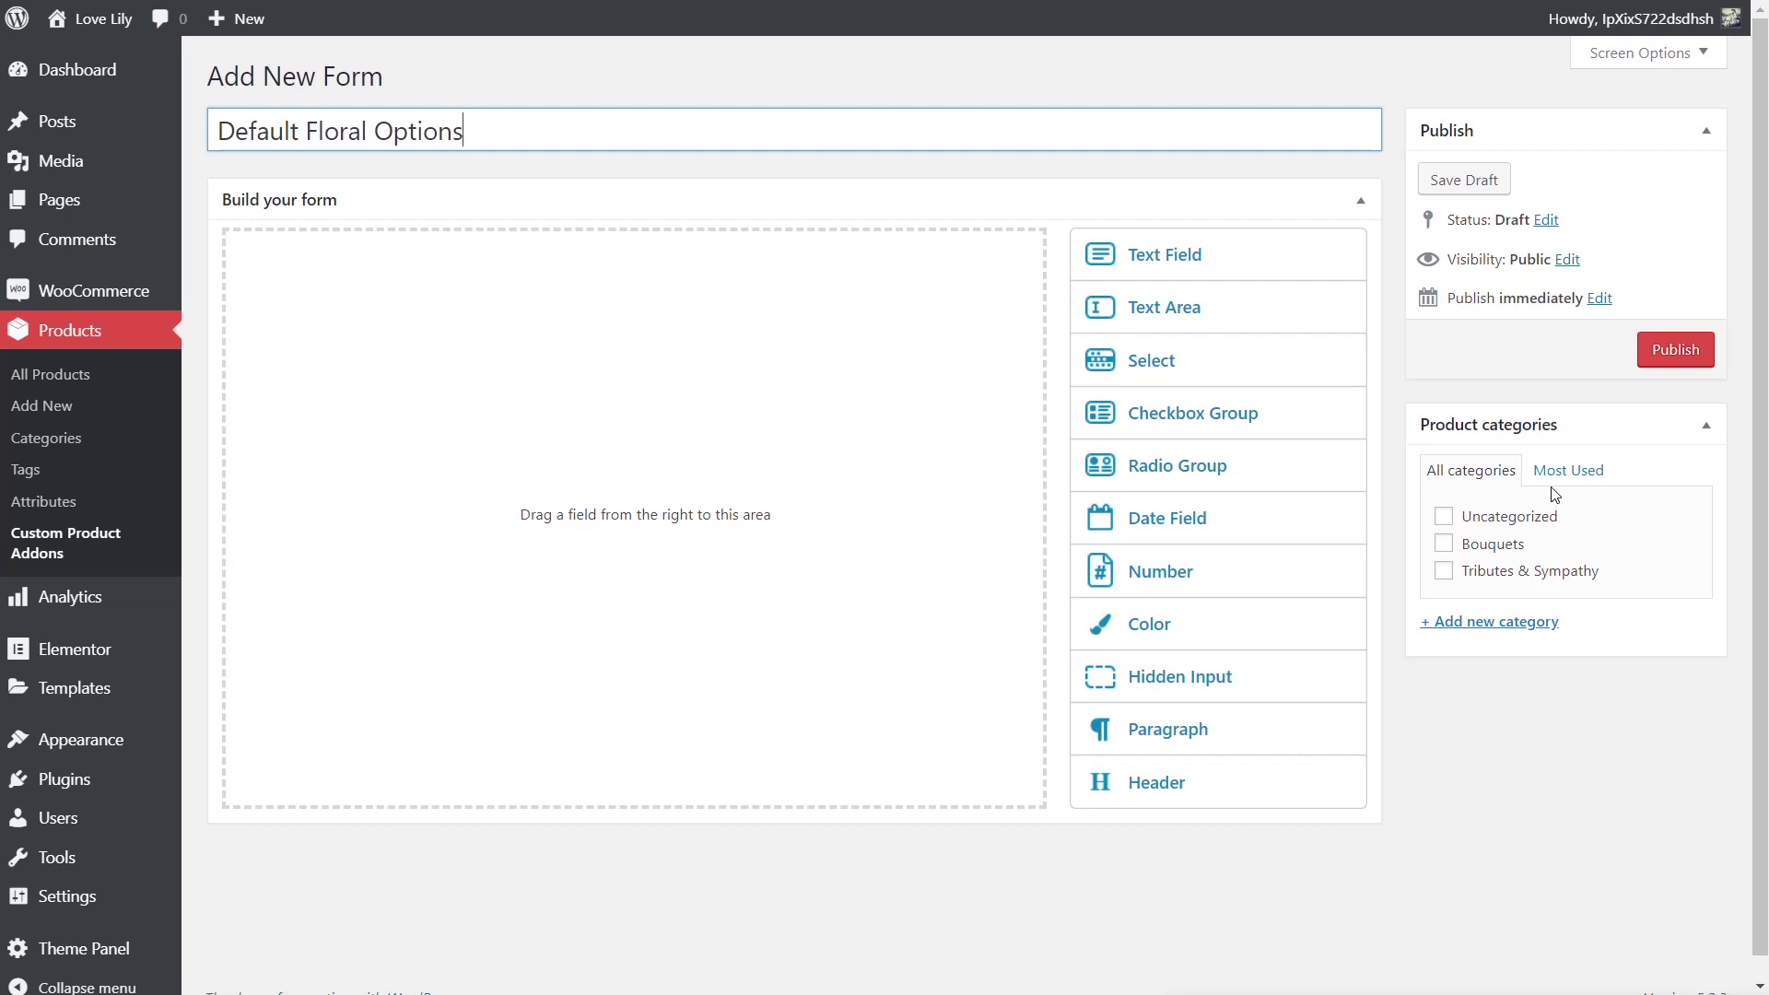
pyautogui.click(1659, 597)
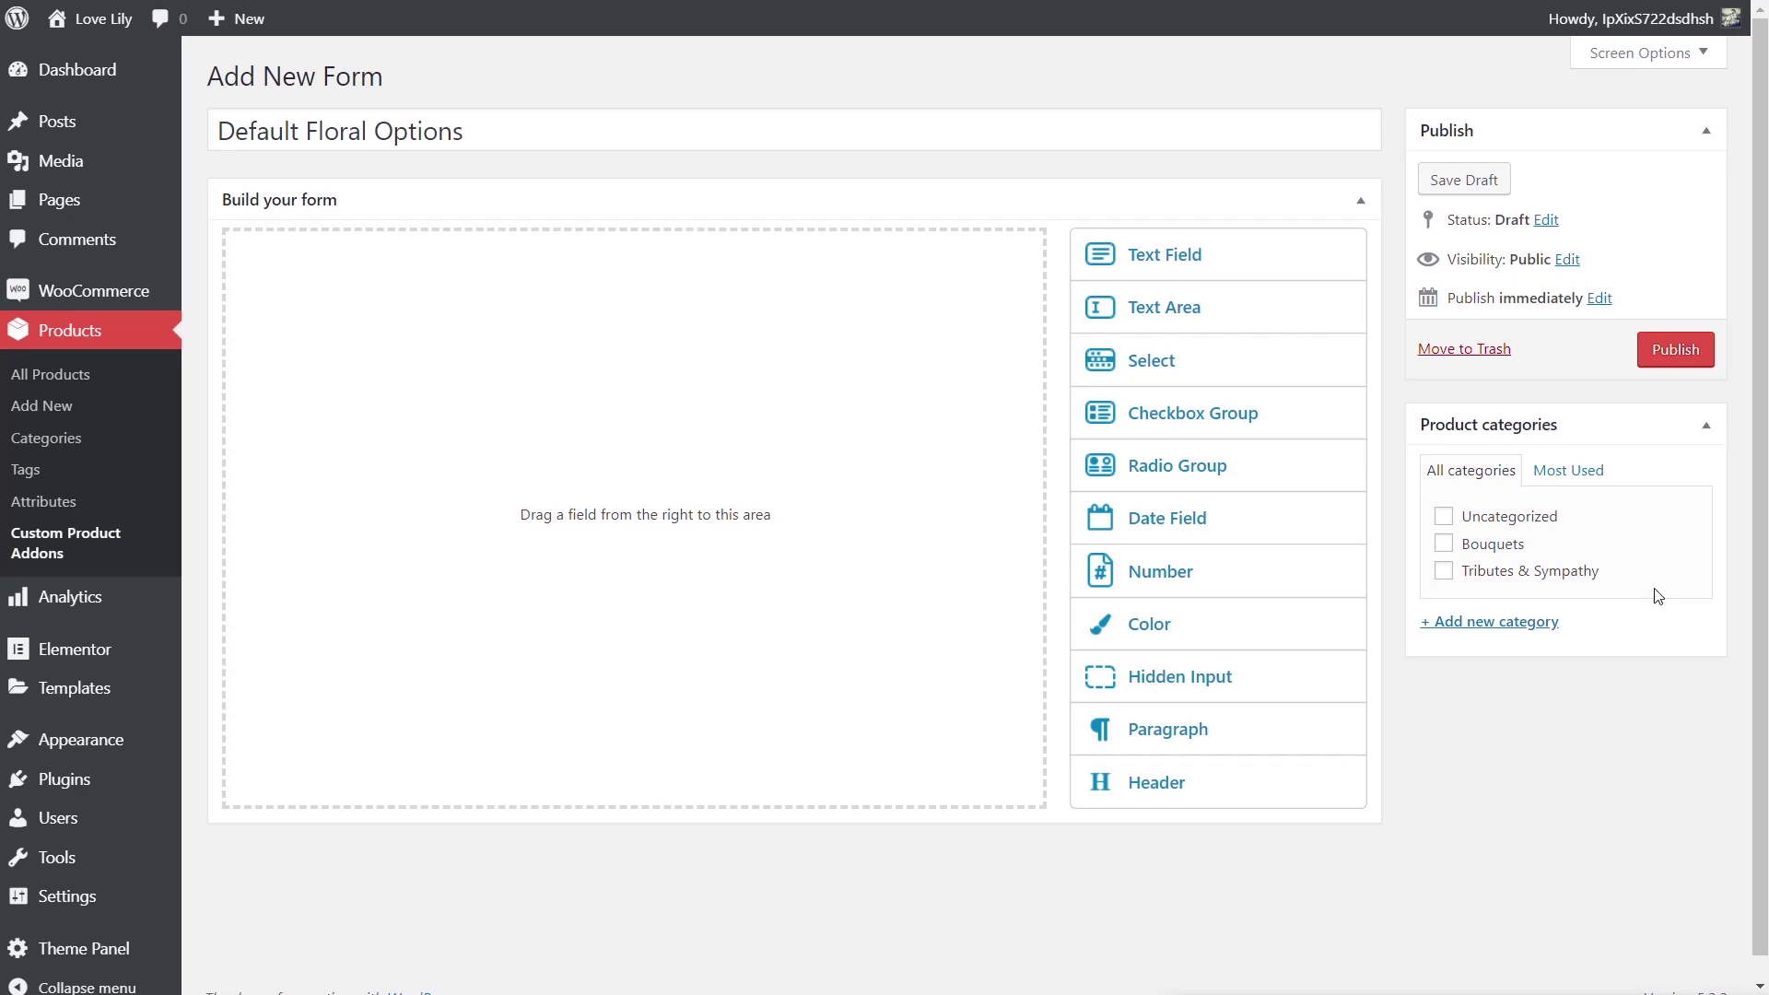
pyautogui.click(1444, 544)
pyautogui.click(1444, 571)
# Add a Text Area field to the form and relabel it 'Card Message:'.
pyautogui.moveTo(1179, 311); pyautogui.dragTo(671, 286)
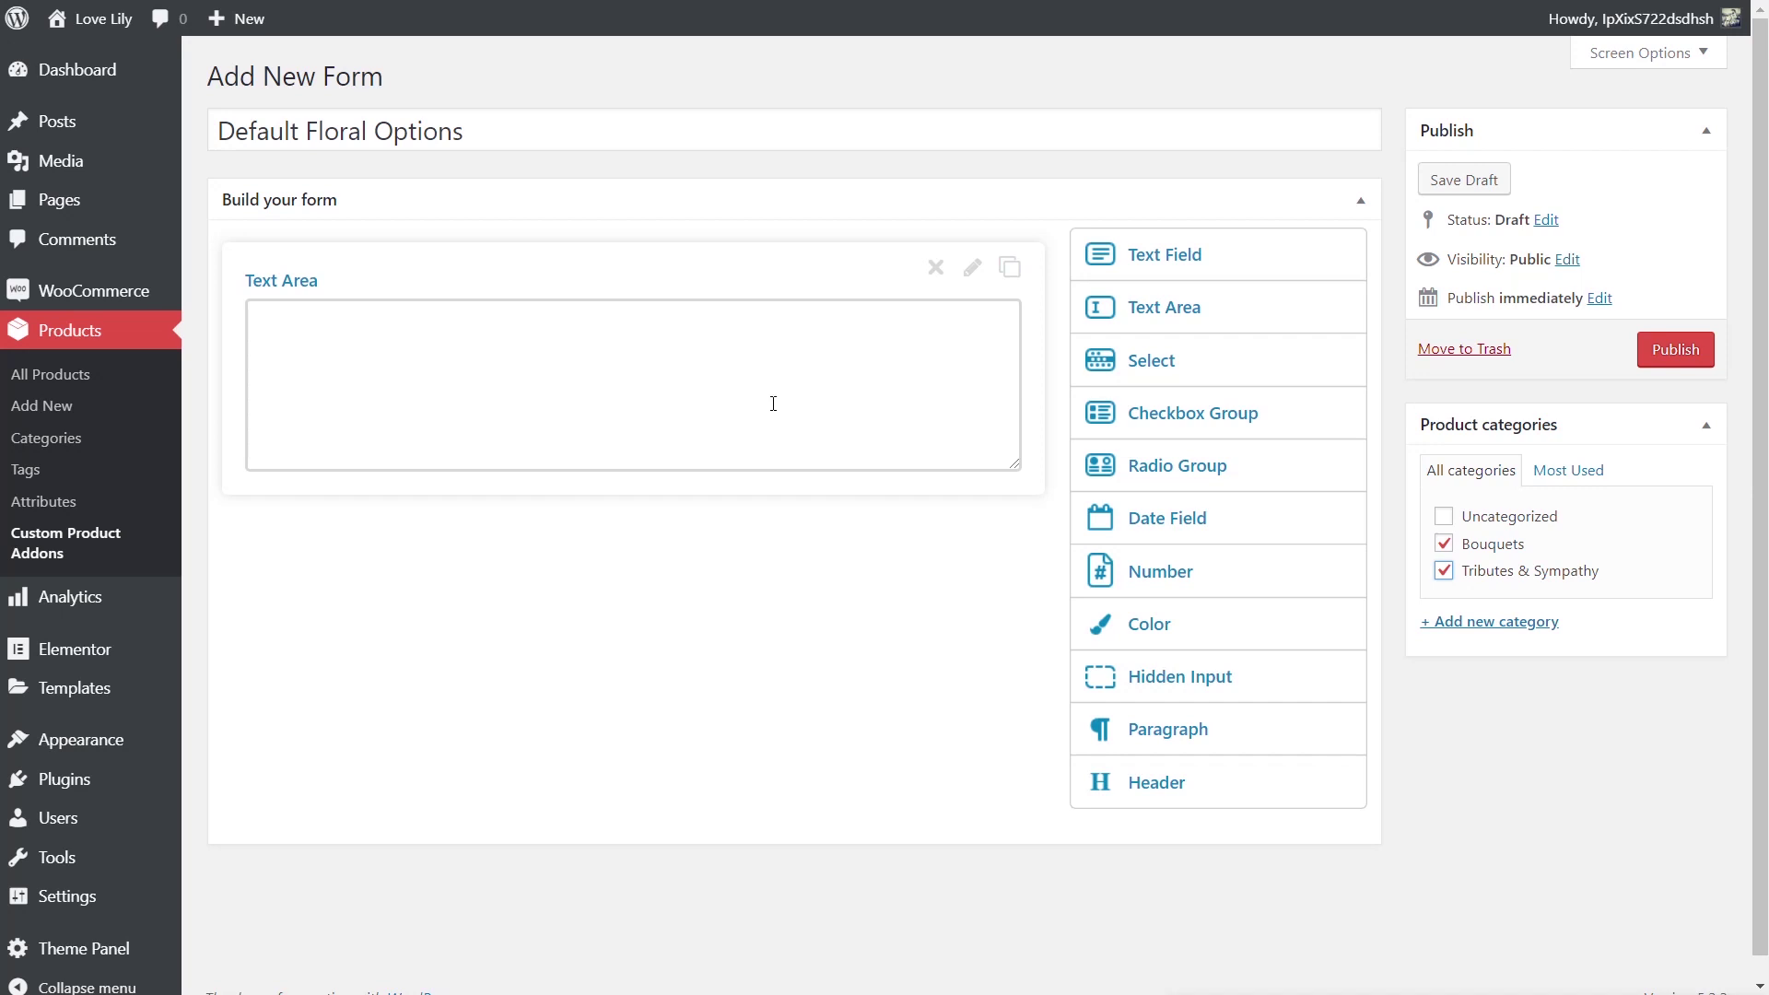
pyautogui.click(973, 268)
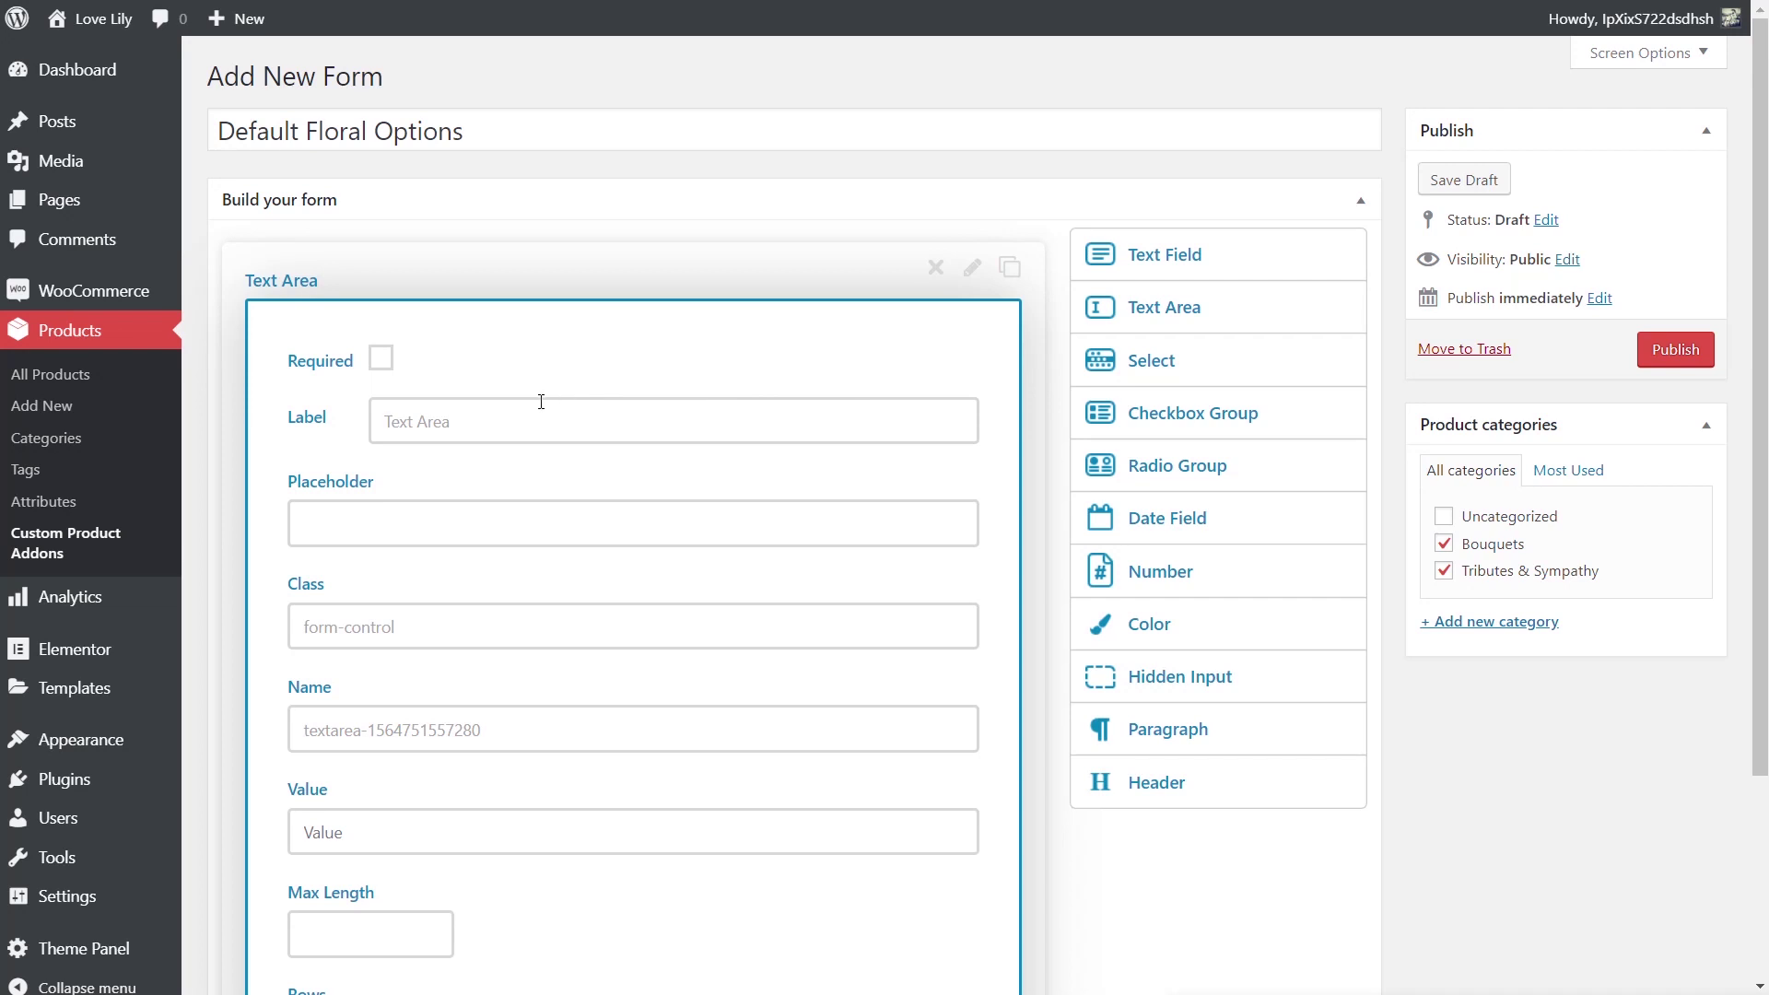
pyautogui.moveTo(494, 419); pyautogui.dragTo(374, 422)
pyautogui.write('Card Message:')
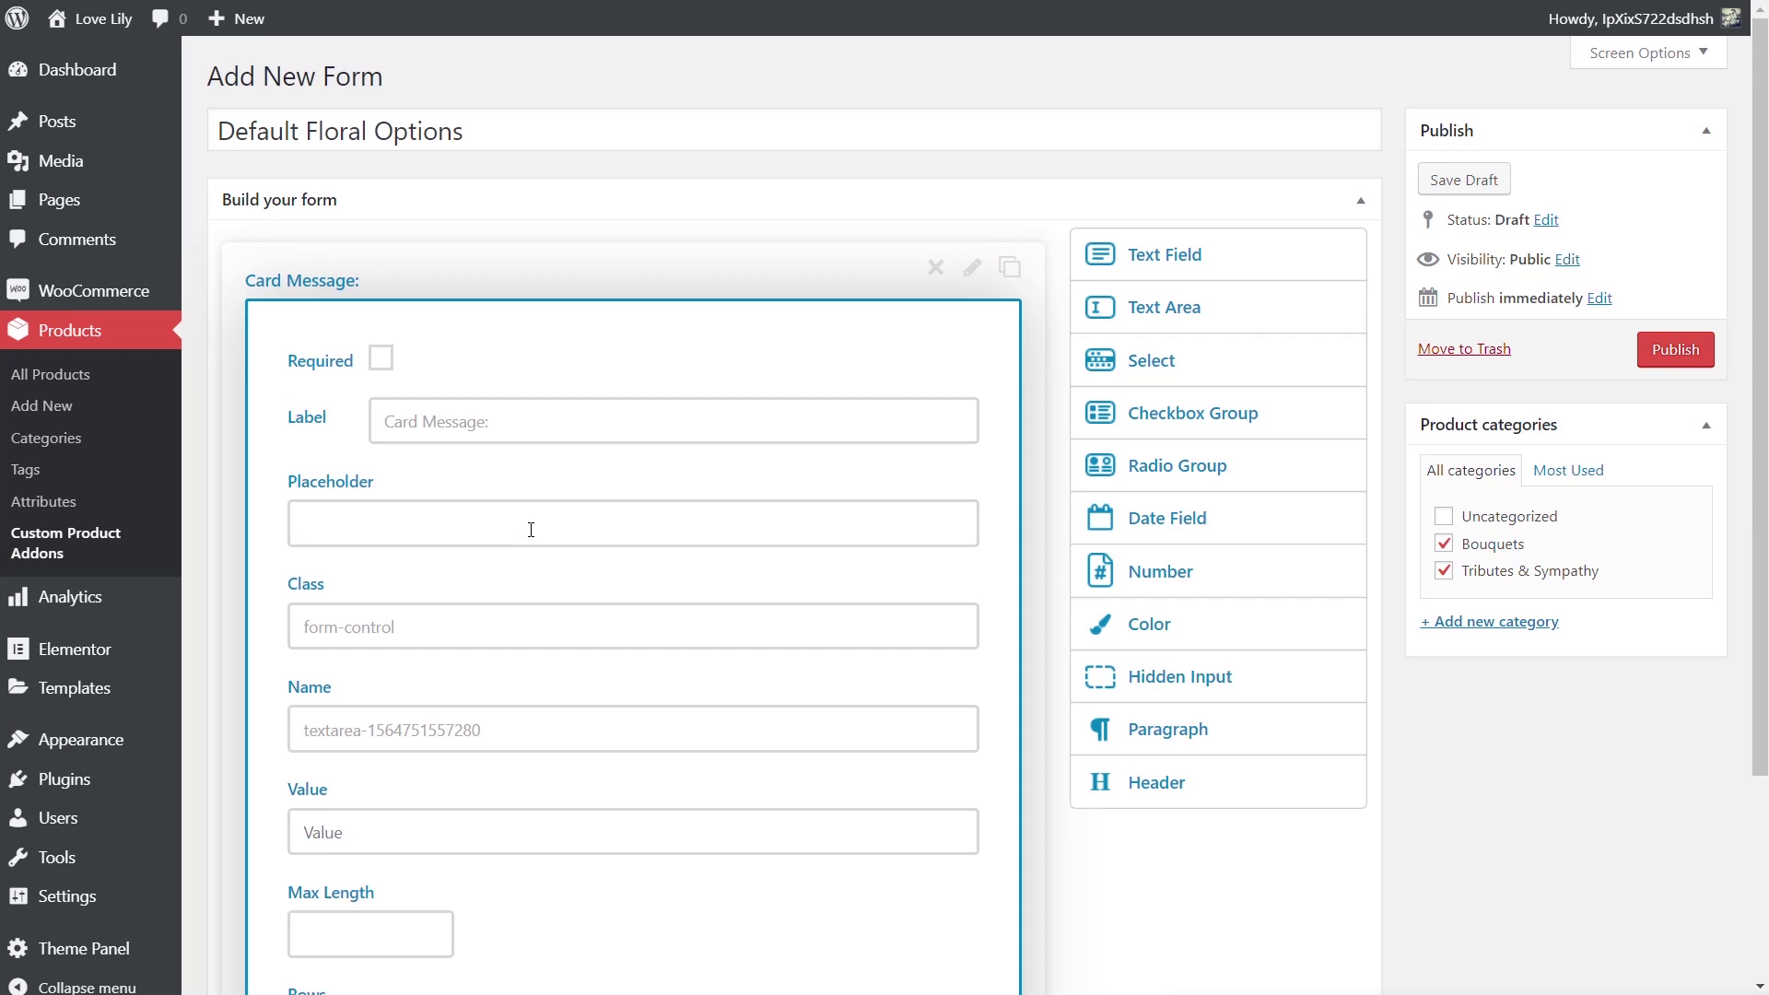
# Make the Card Message field required and publish the form.
pyautogui.click(531, 529)
pyautogui.scroll(-1, 587, 893)
pyautogui.scroll(-3, 587, 892)
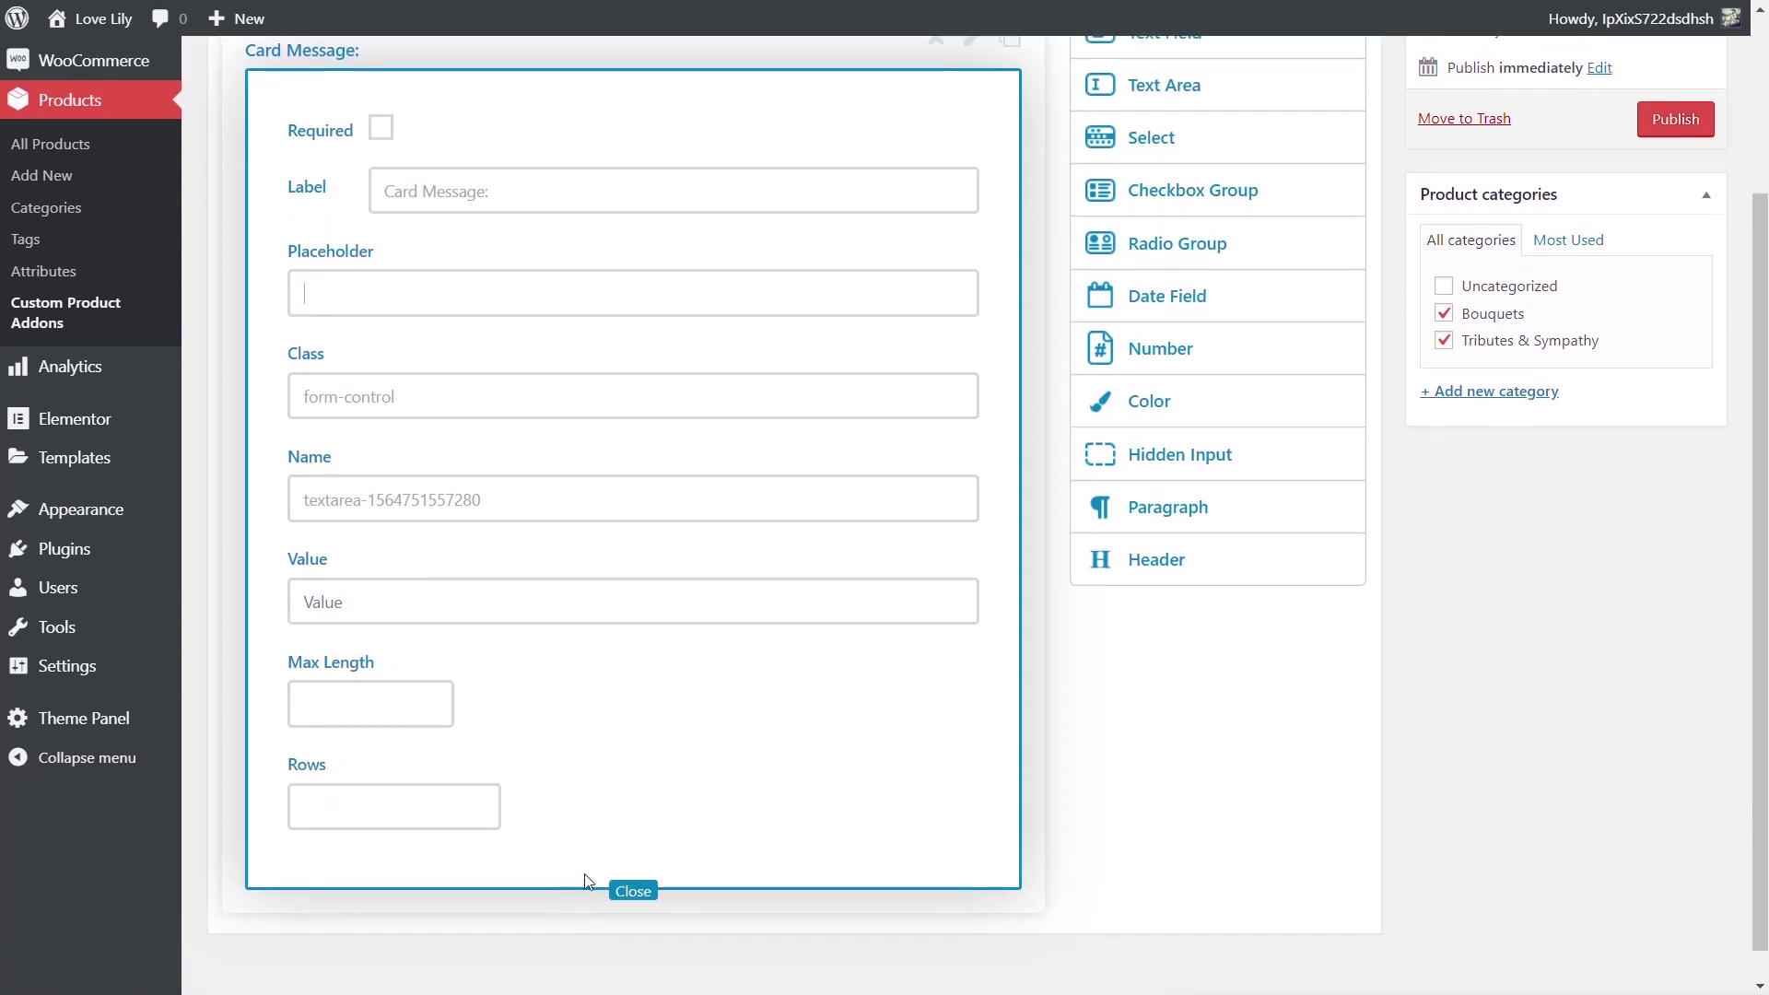
pyautogui.scroll(4, 584, 880)
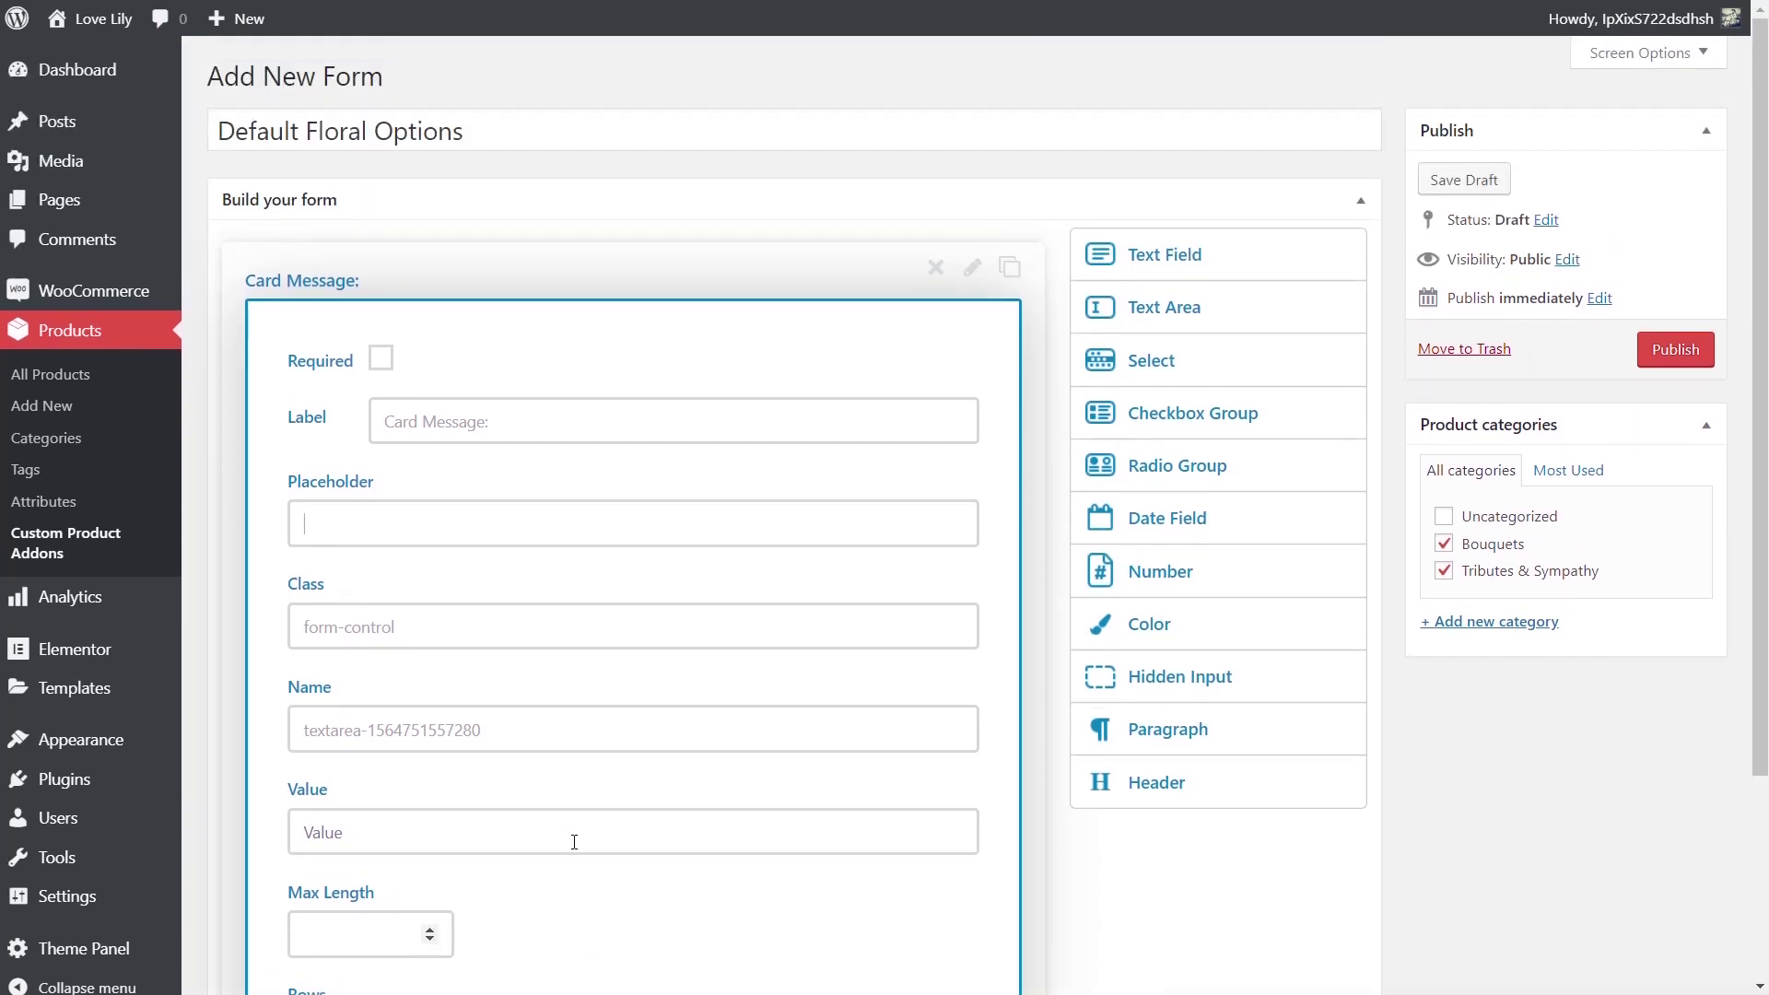
pyautogui.click(387, 363)
pyautogui.click(1653, 351)
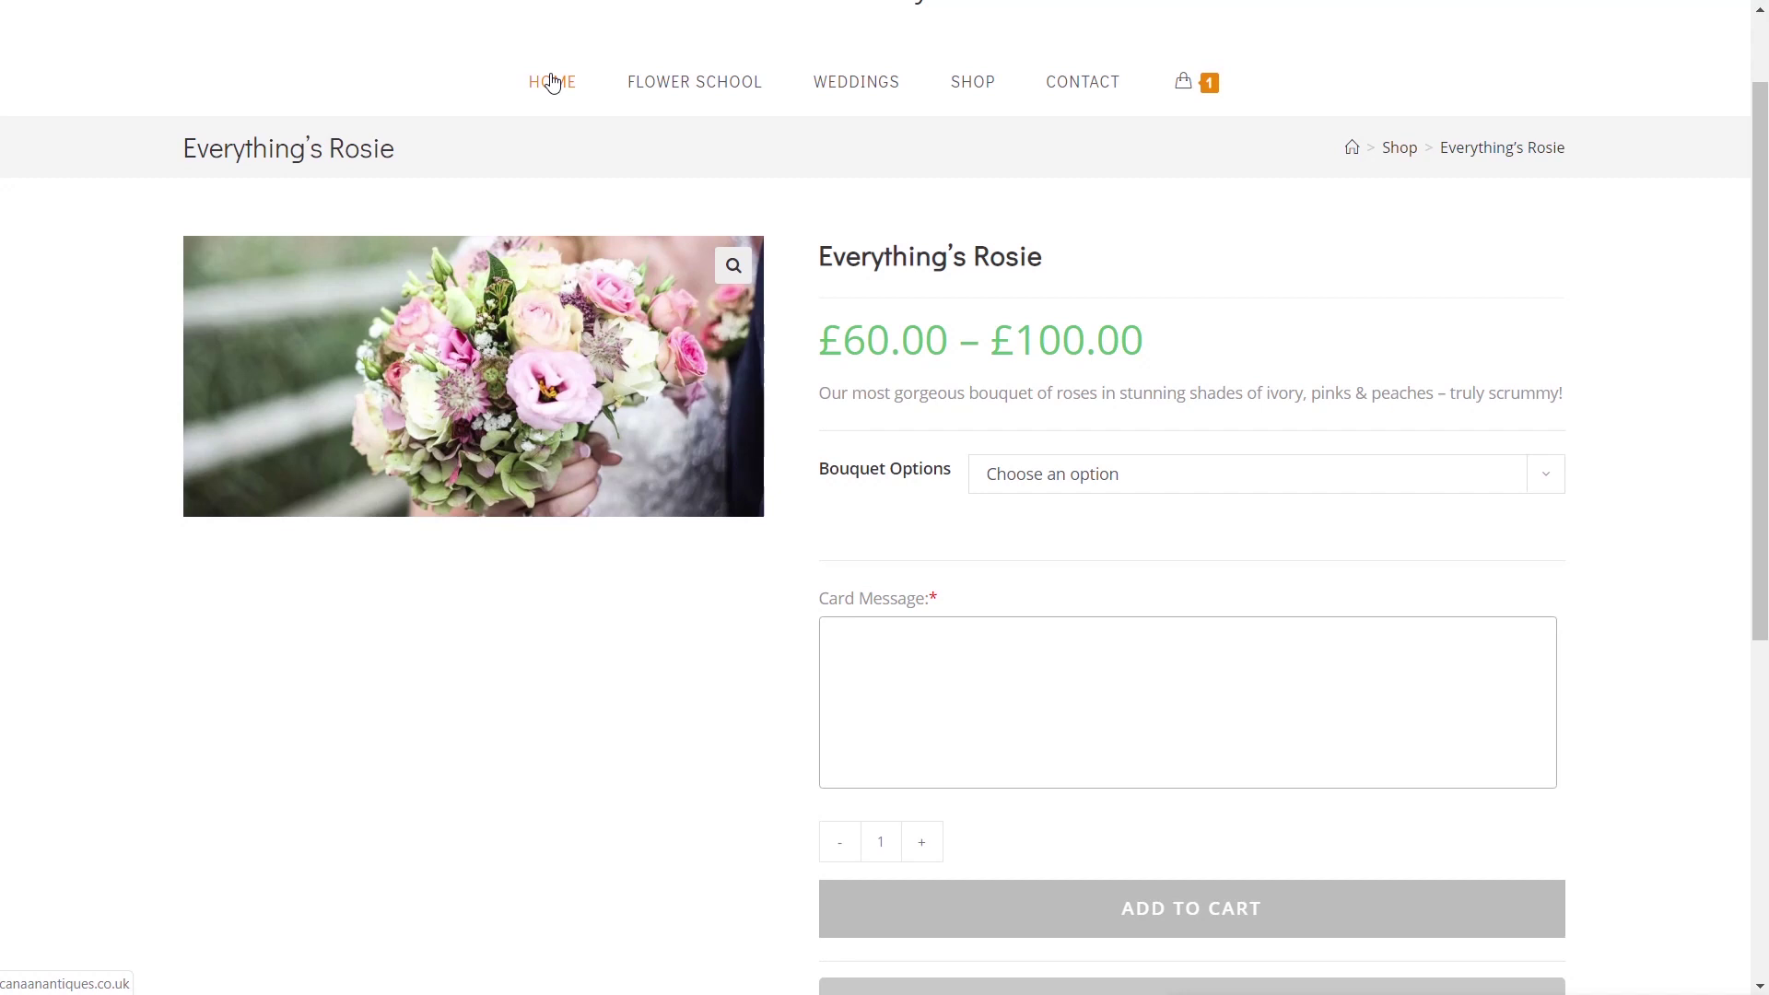
# Go to the Love Lily shop's product listing.
pyautogui.click(968, 83)
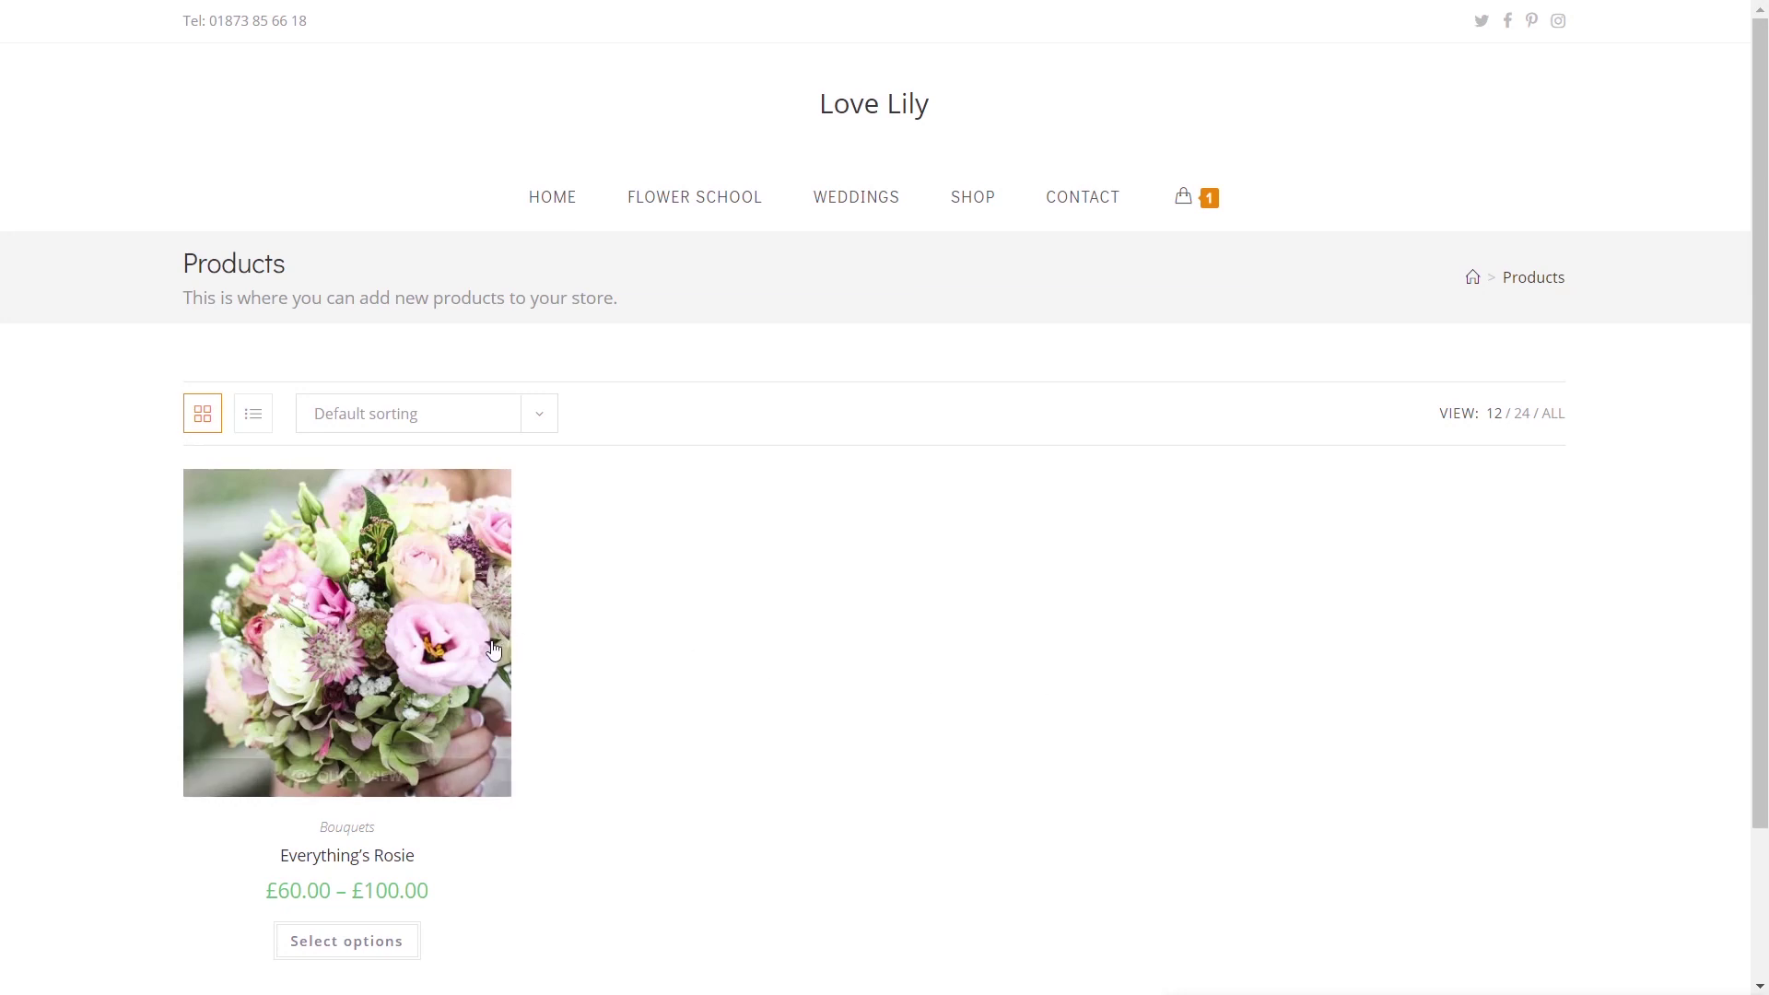
# Check the Everything's Rosie quick view for the Card Message box, then open its product page.
pyautogui.moveTo(370, 751)
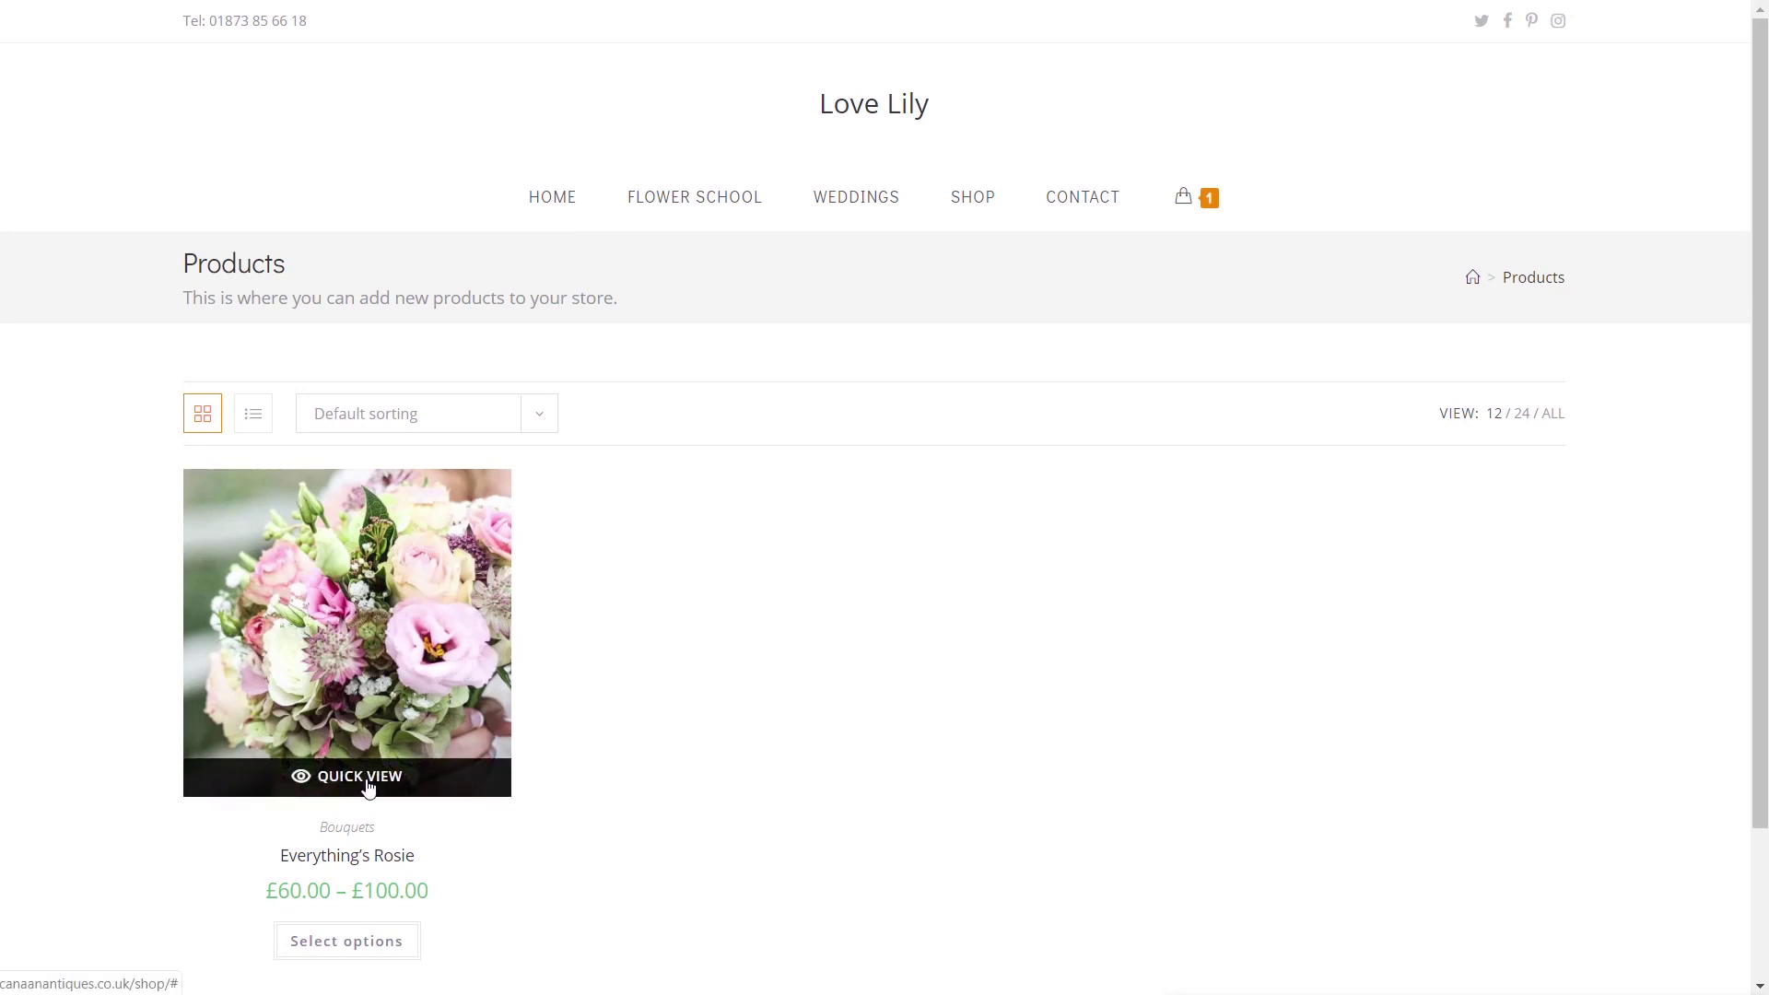
pyautogui.click(368, 786)
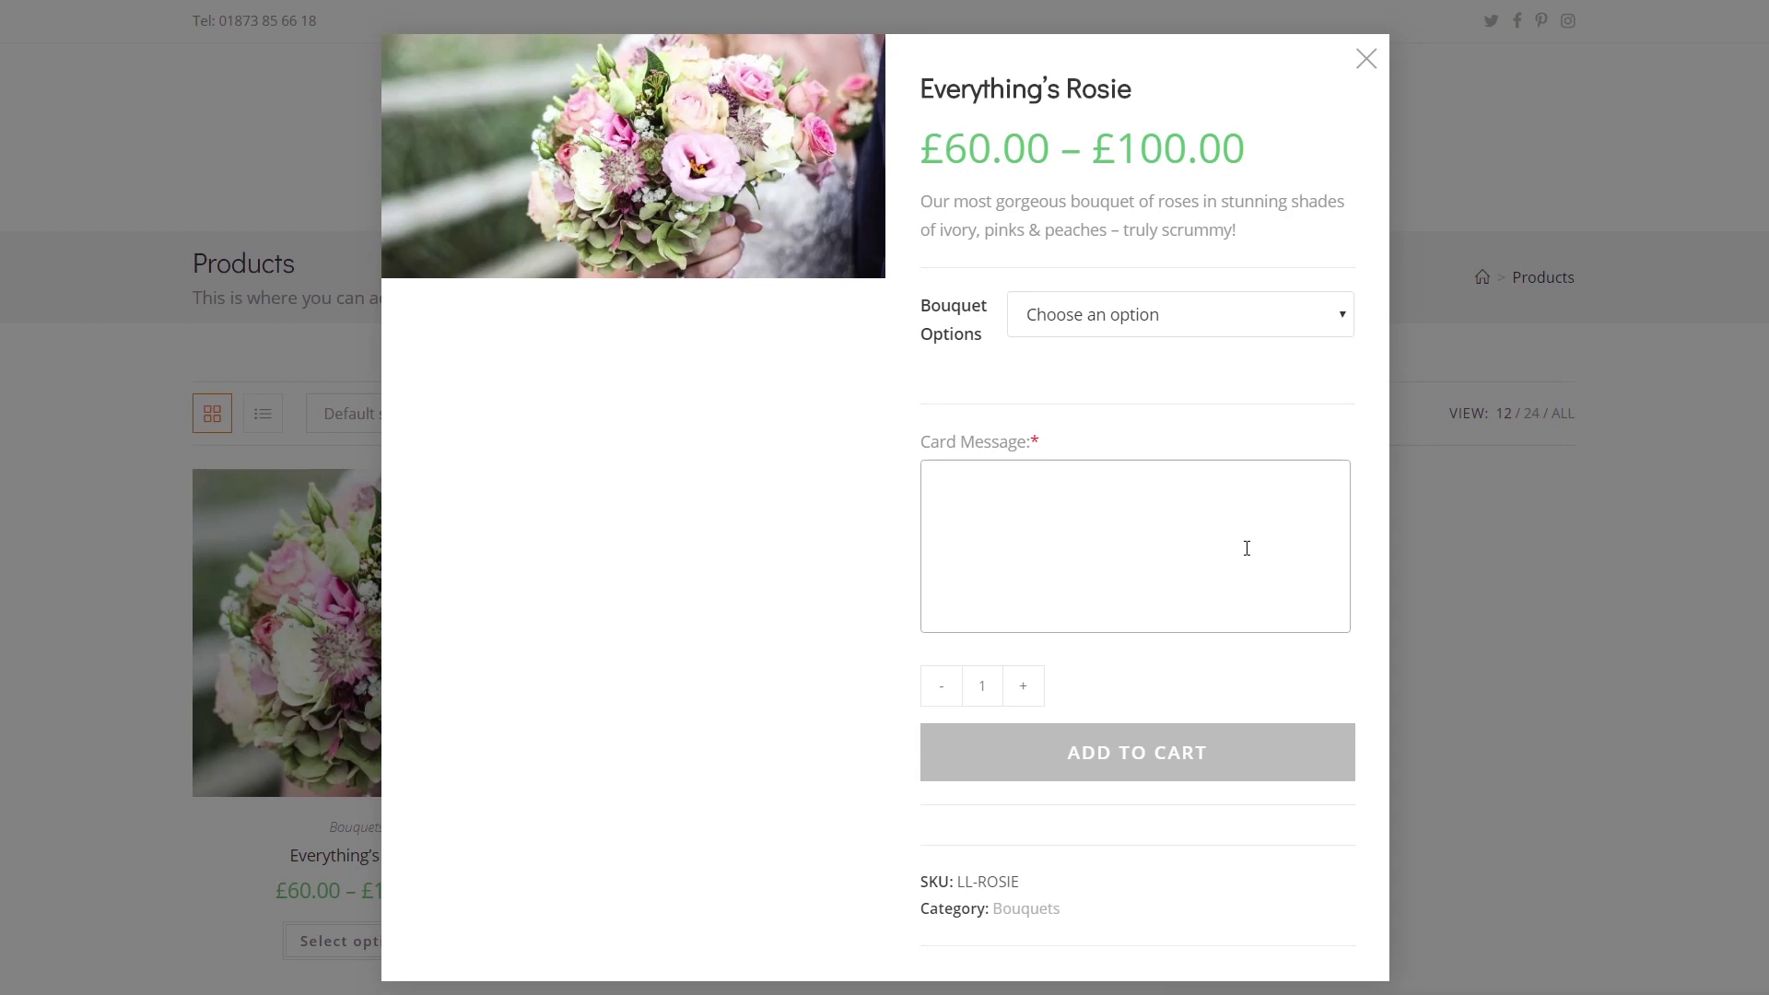
pyautogui.click(1366, 59)
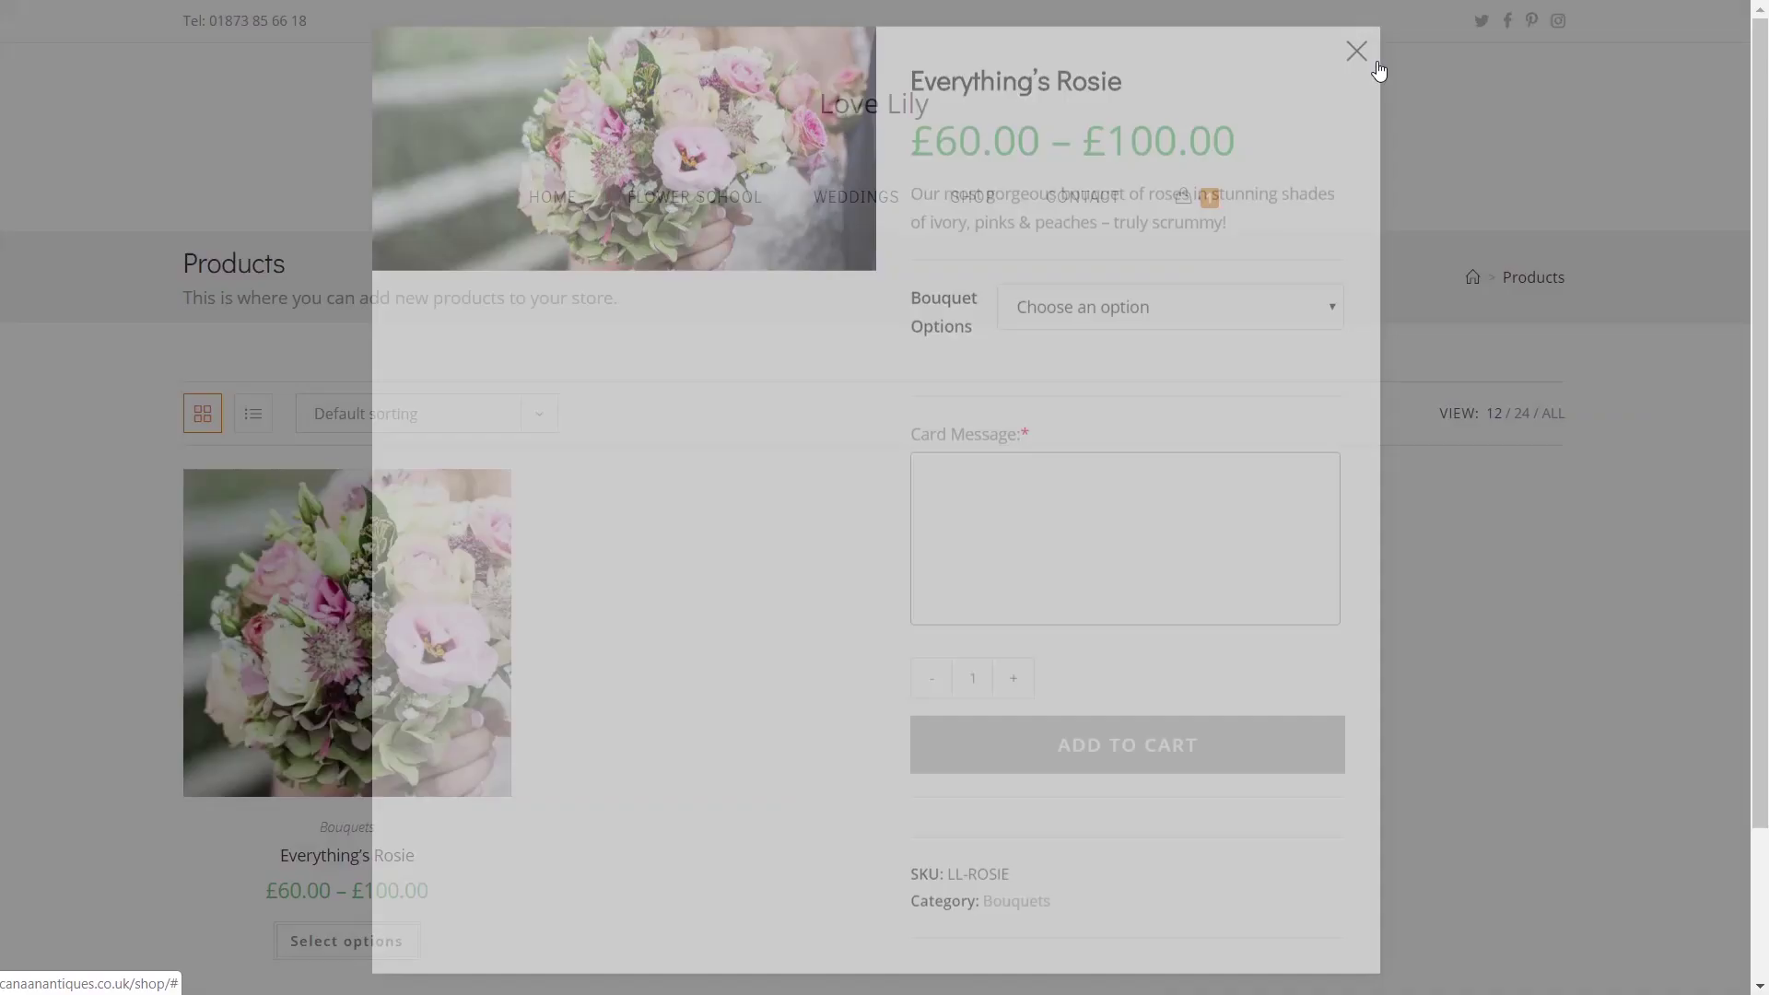
pyautogui.moveTo(426, 855)
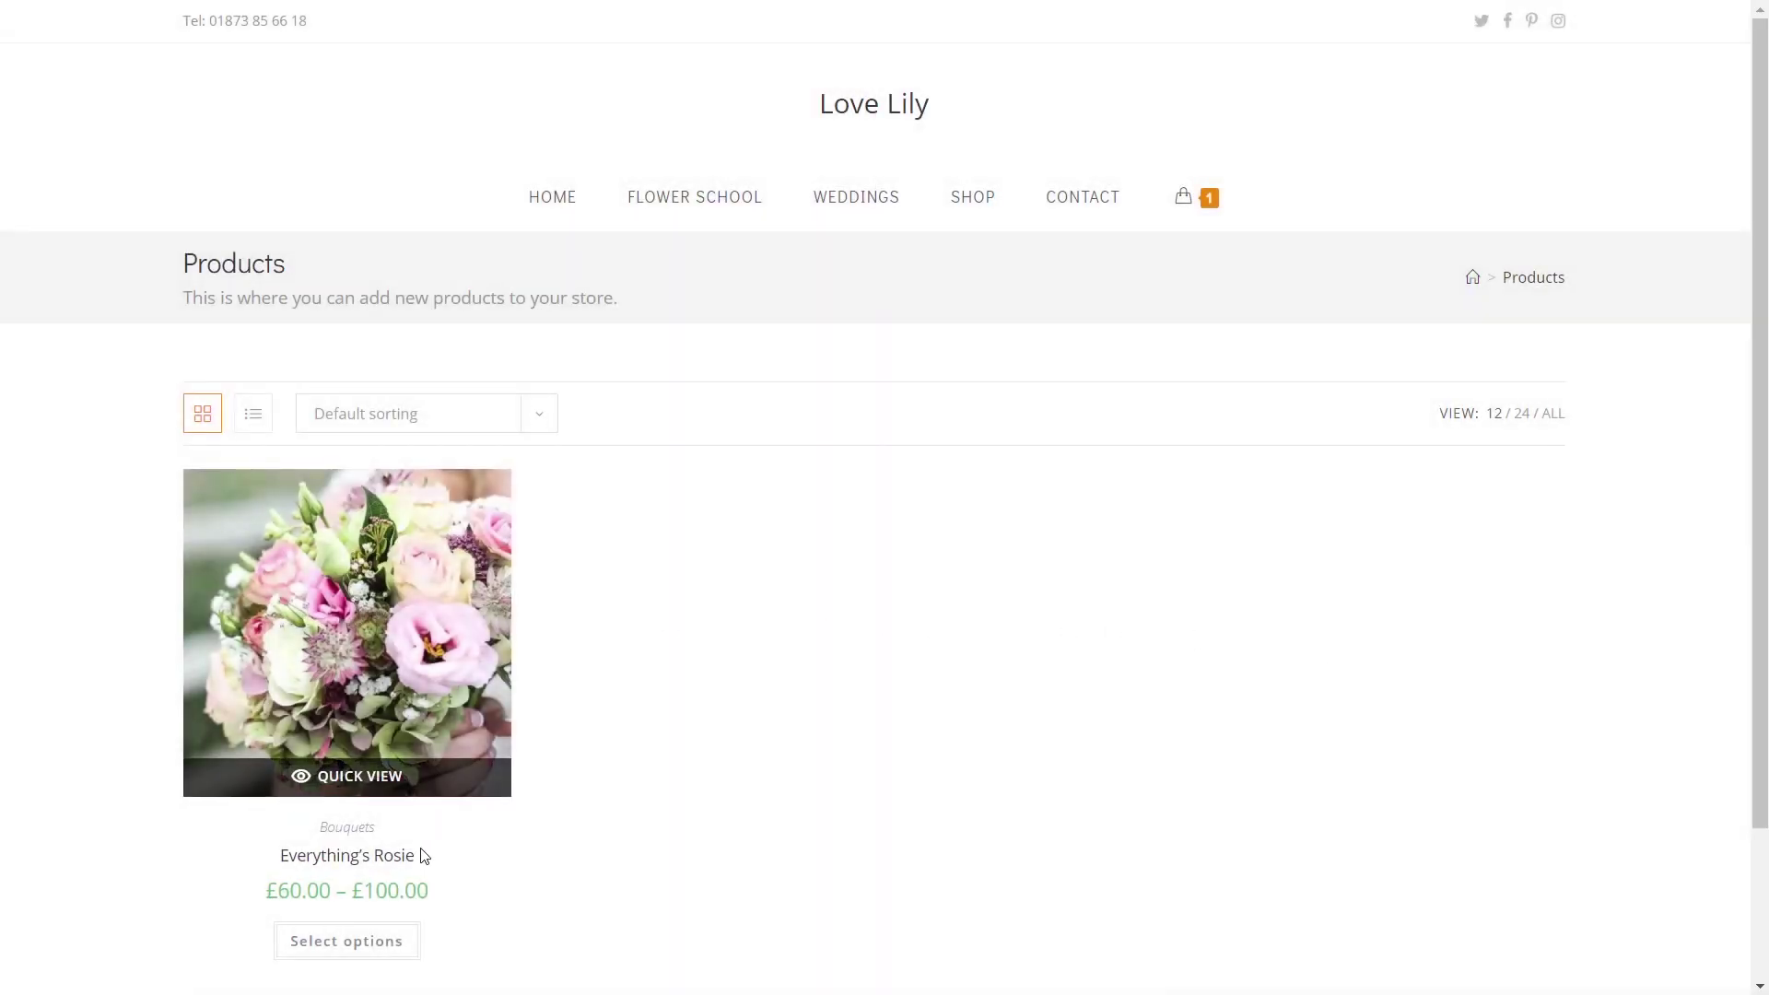
pyautogui.click(404, 706)
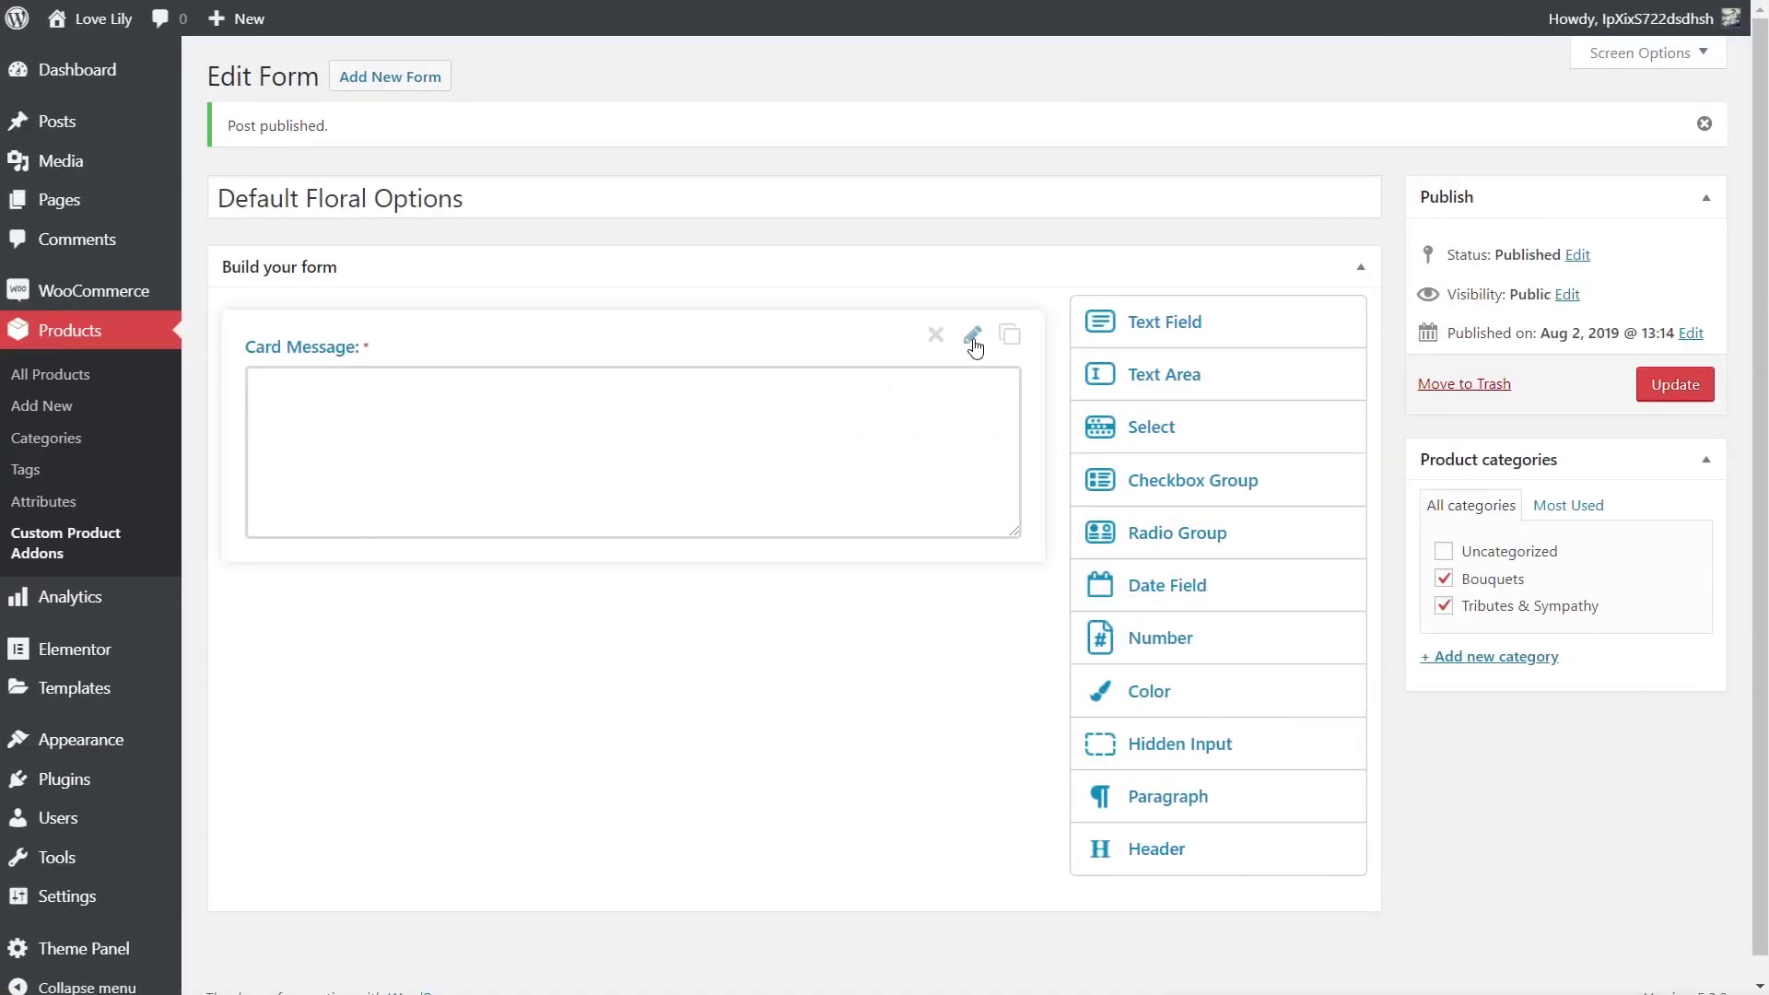
# Give Card Message a placeholder inviting a card message, set Rows to 3, and update the form.
pyautogui.click(971, 334)
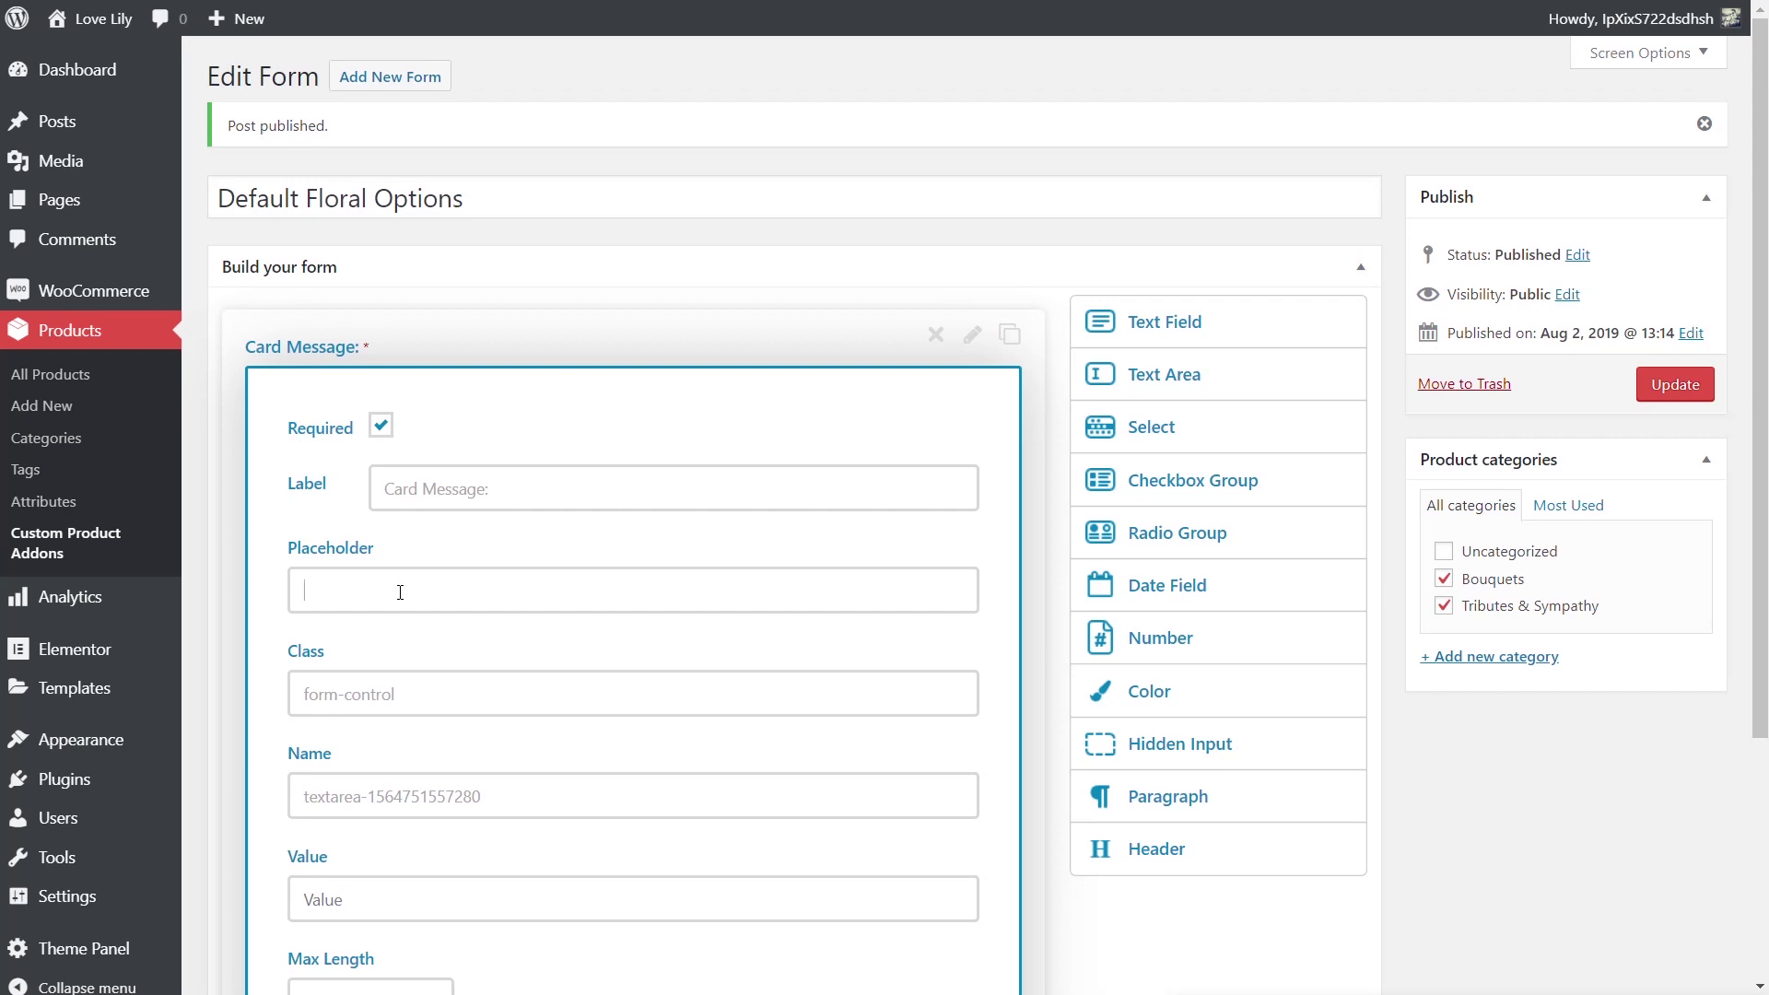
pyautogui.write('Insert your special message to include on your card...')
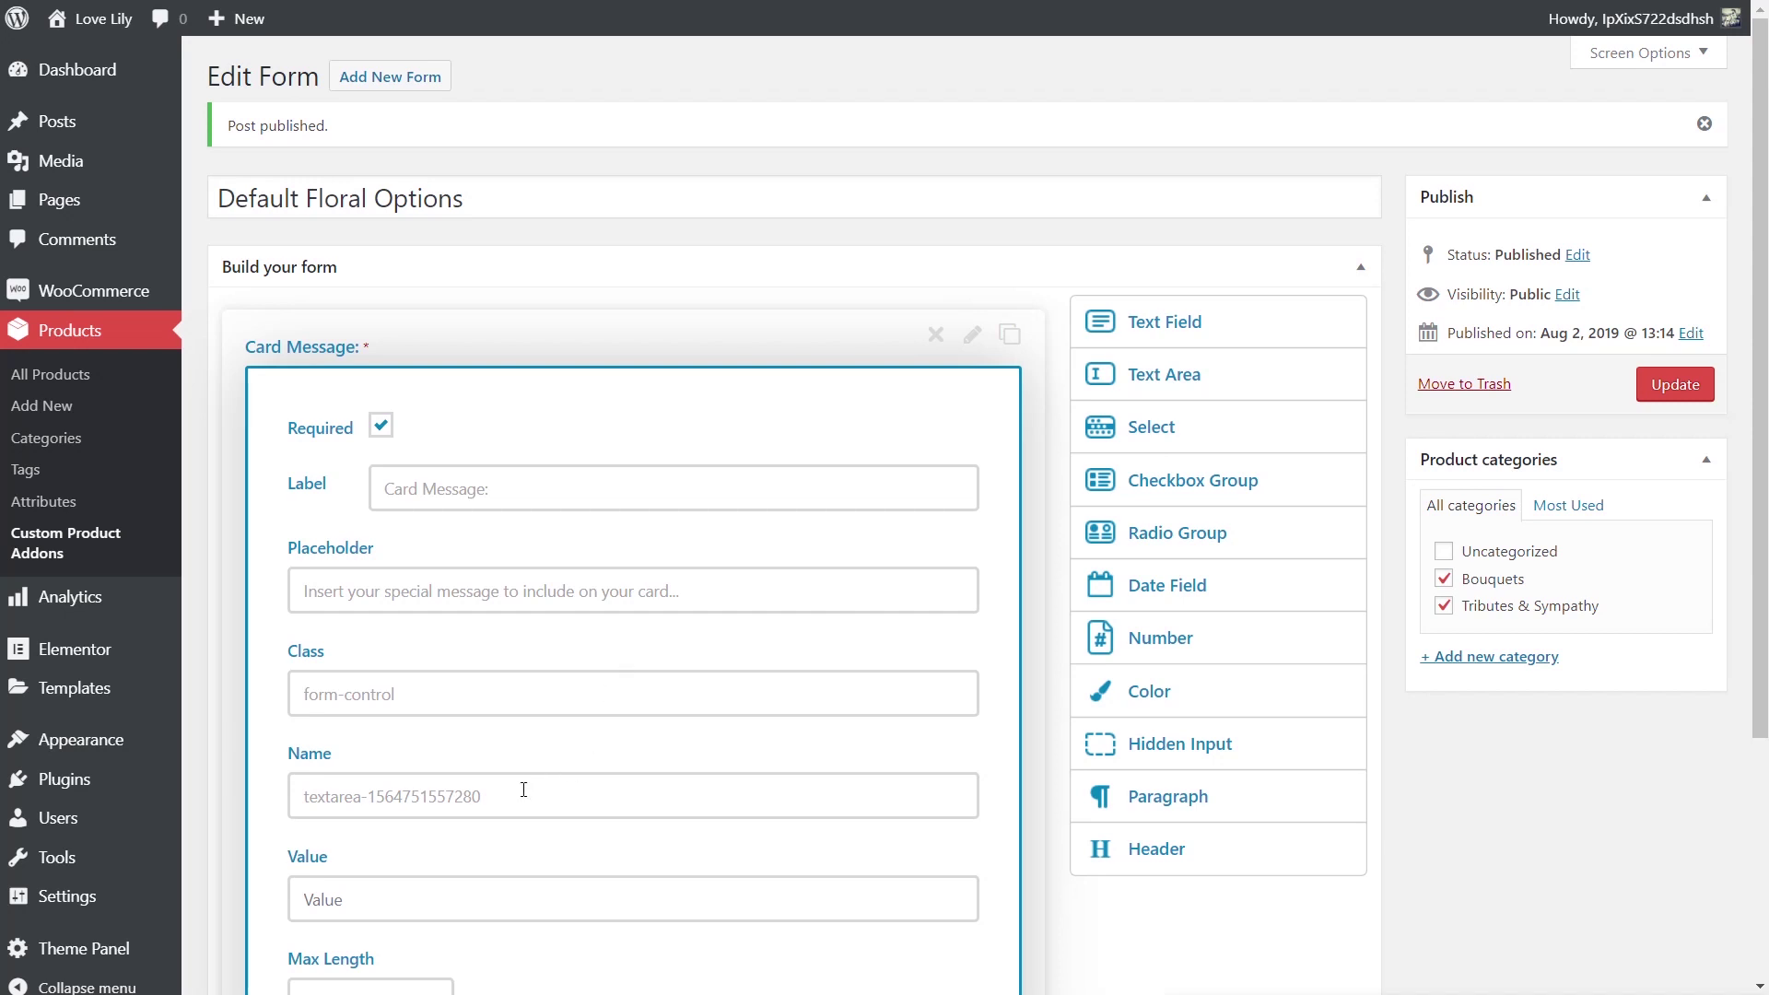
pyautogui.scroll(-4, 523, 790)
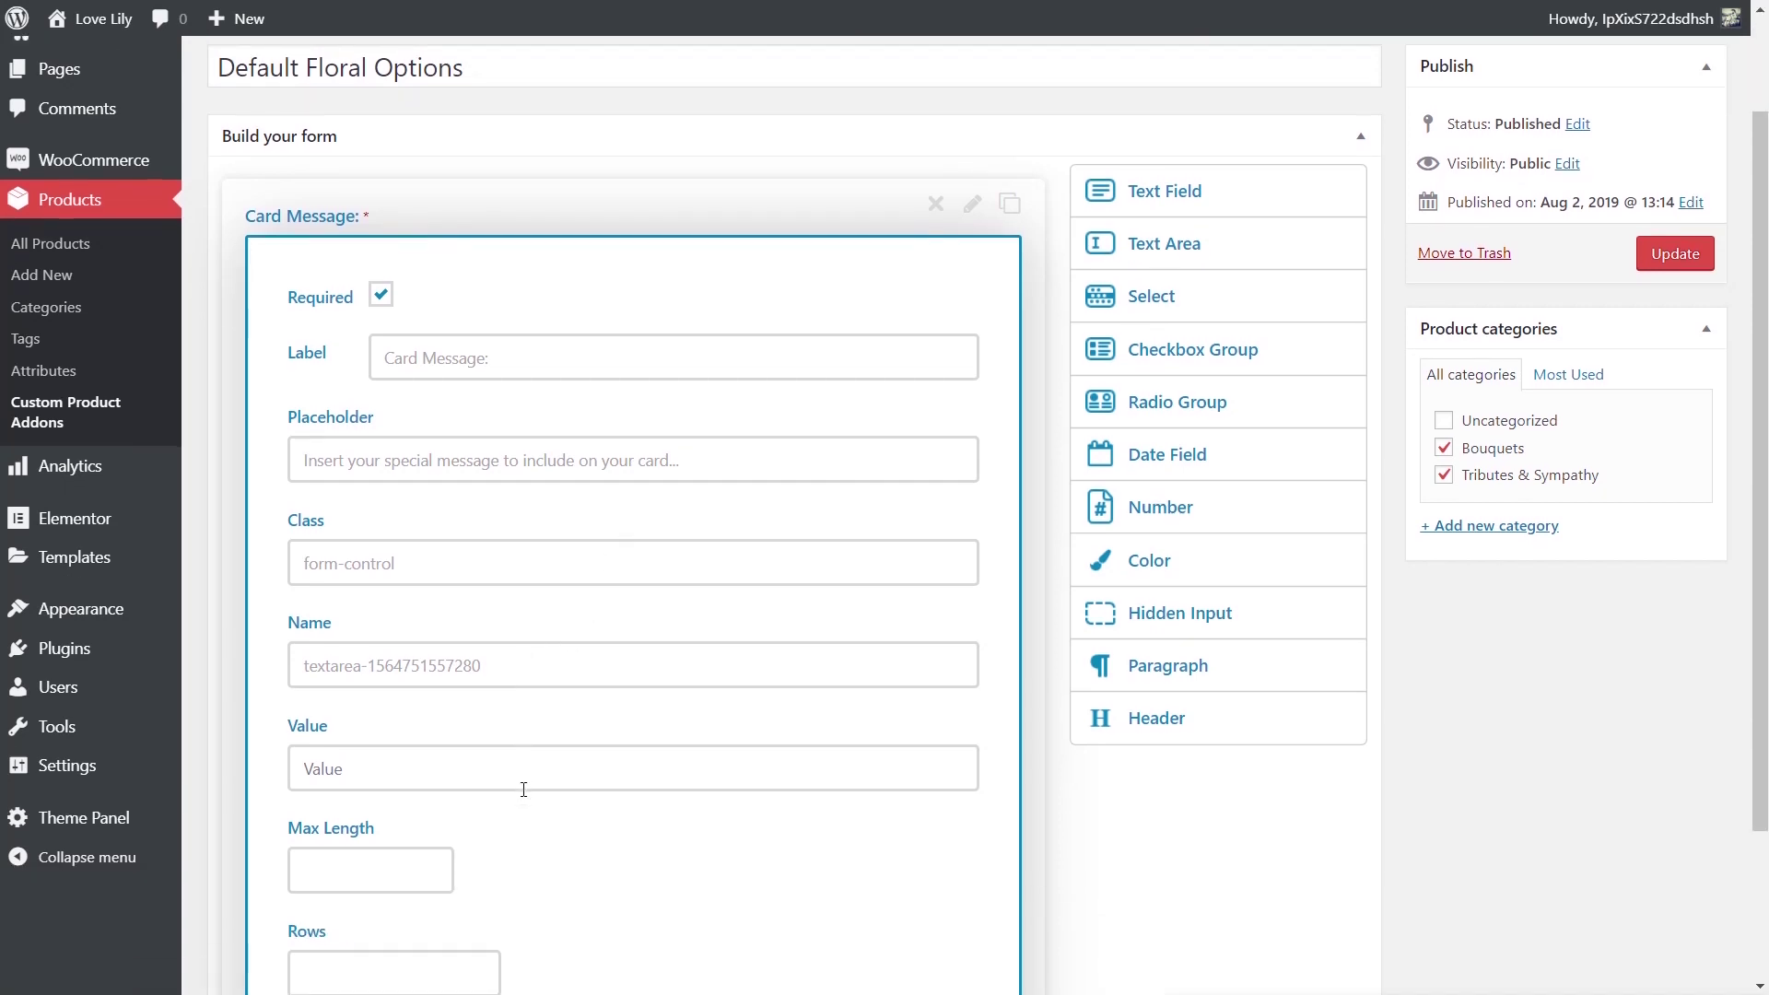
pyautogui.click(347, 774)
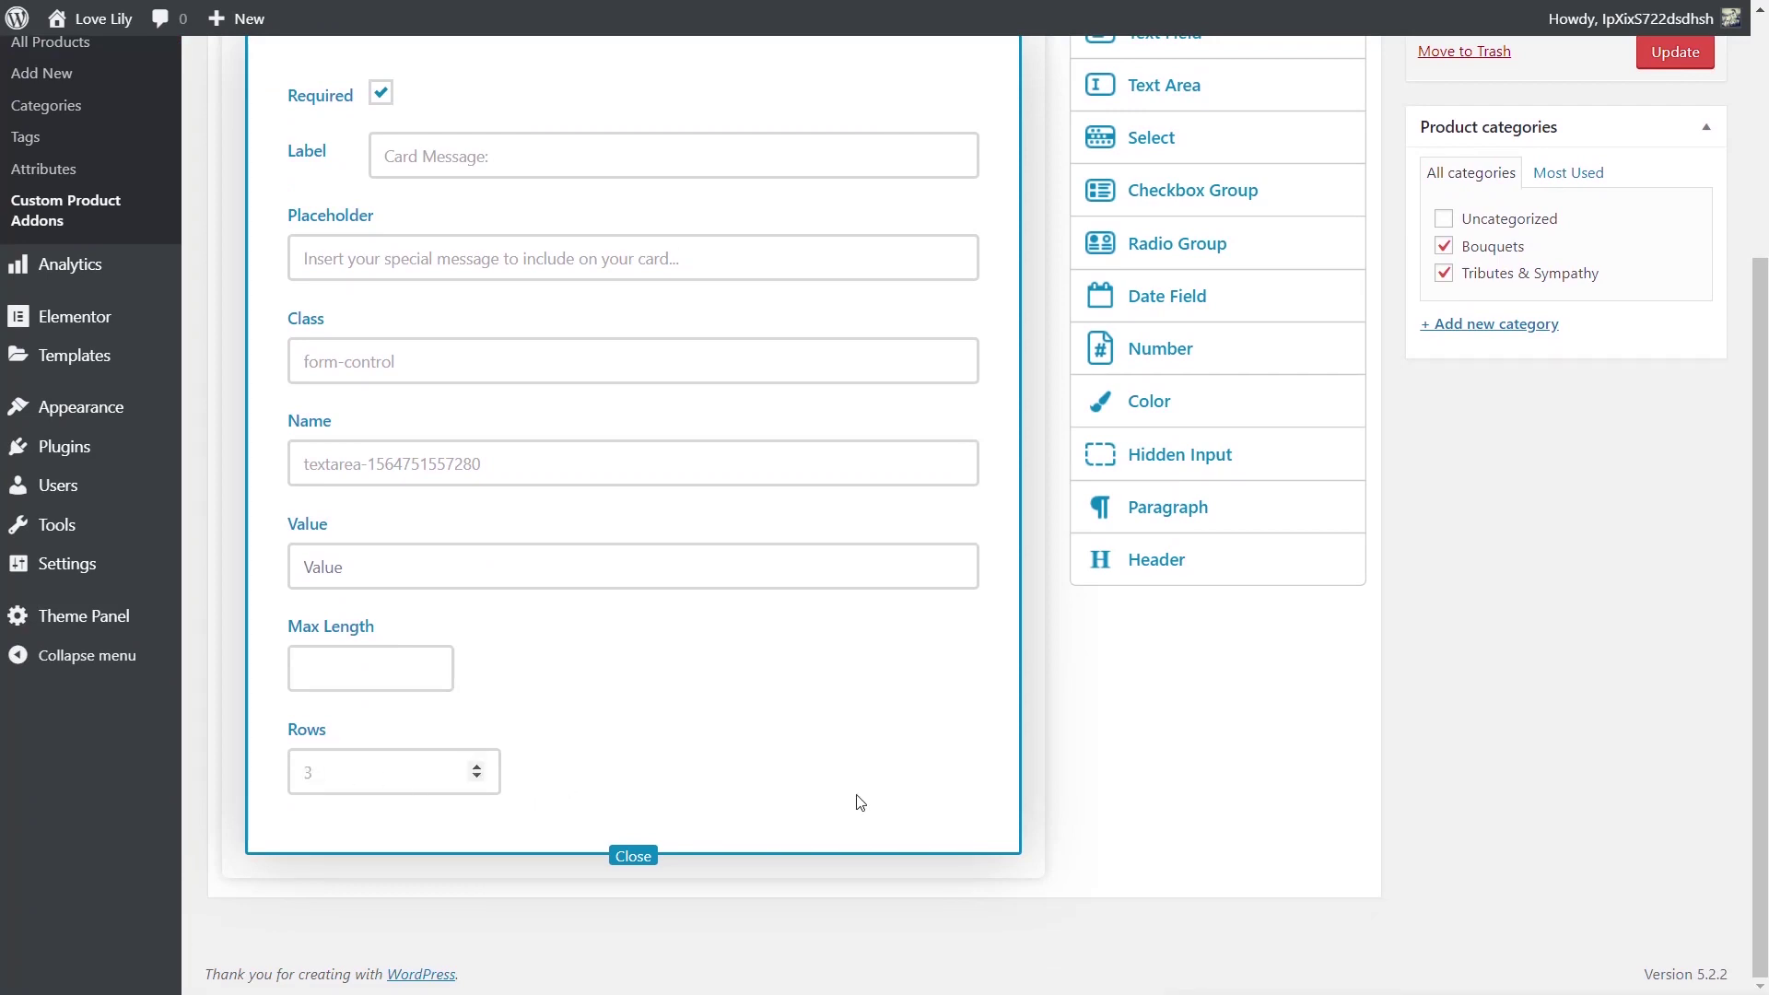
pyautogui.scroll(4, 857, 801)
pyautogui.click(1693, 385)
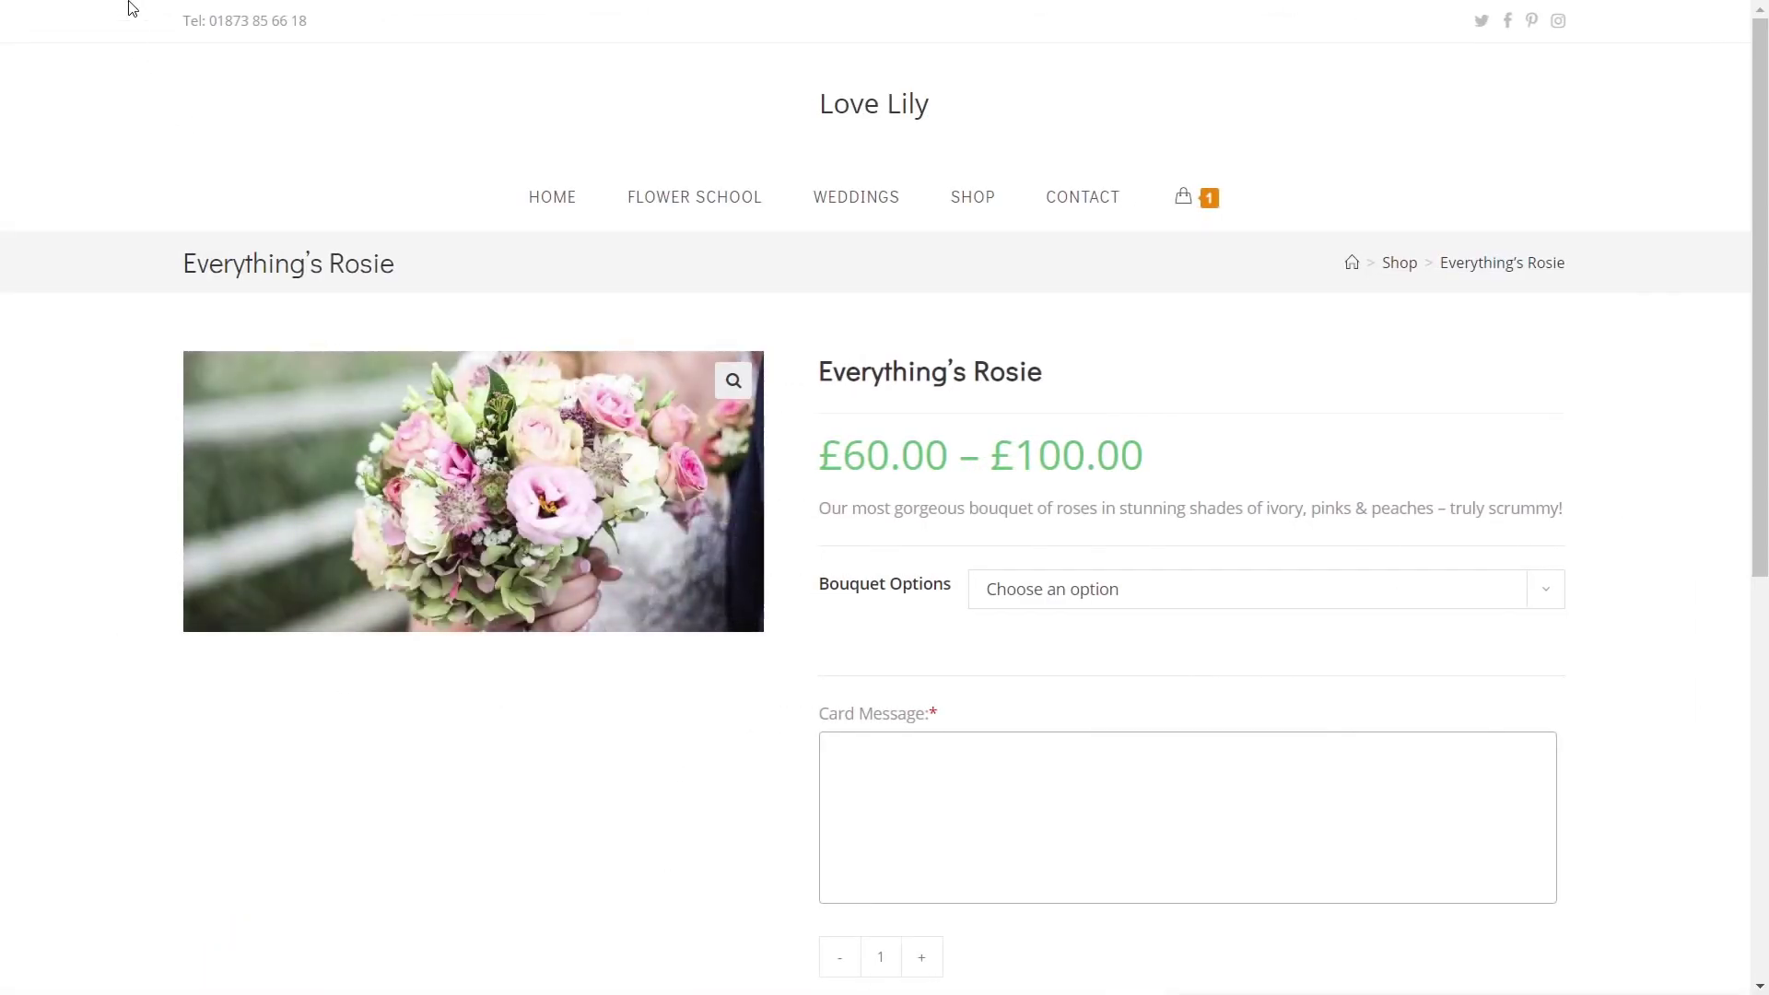
# Reload the Everything's Rosie page and try typing in the Card Message box.
pyautogui.press('F5')
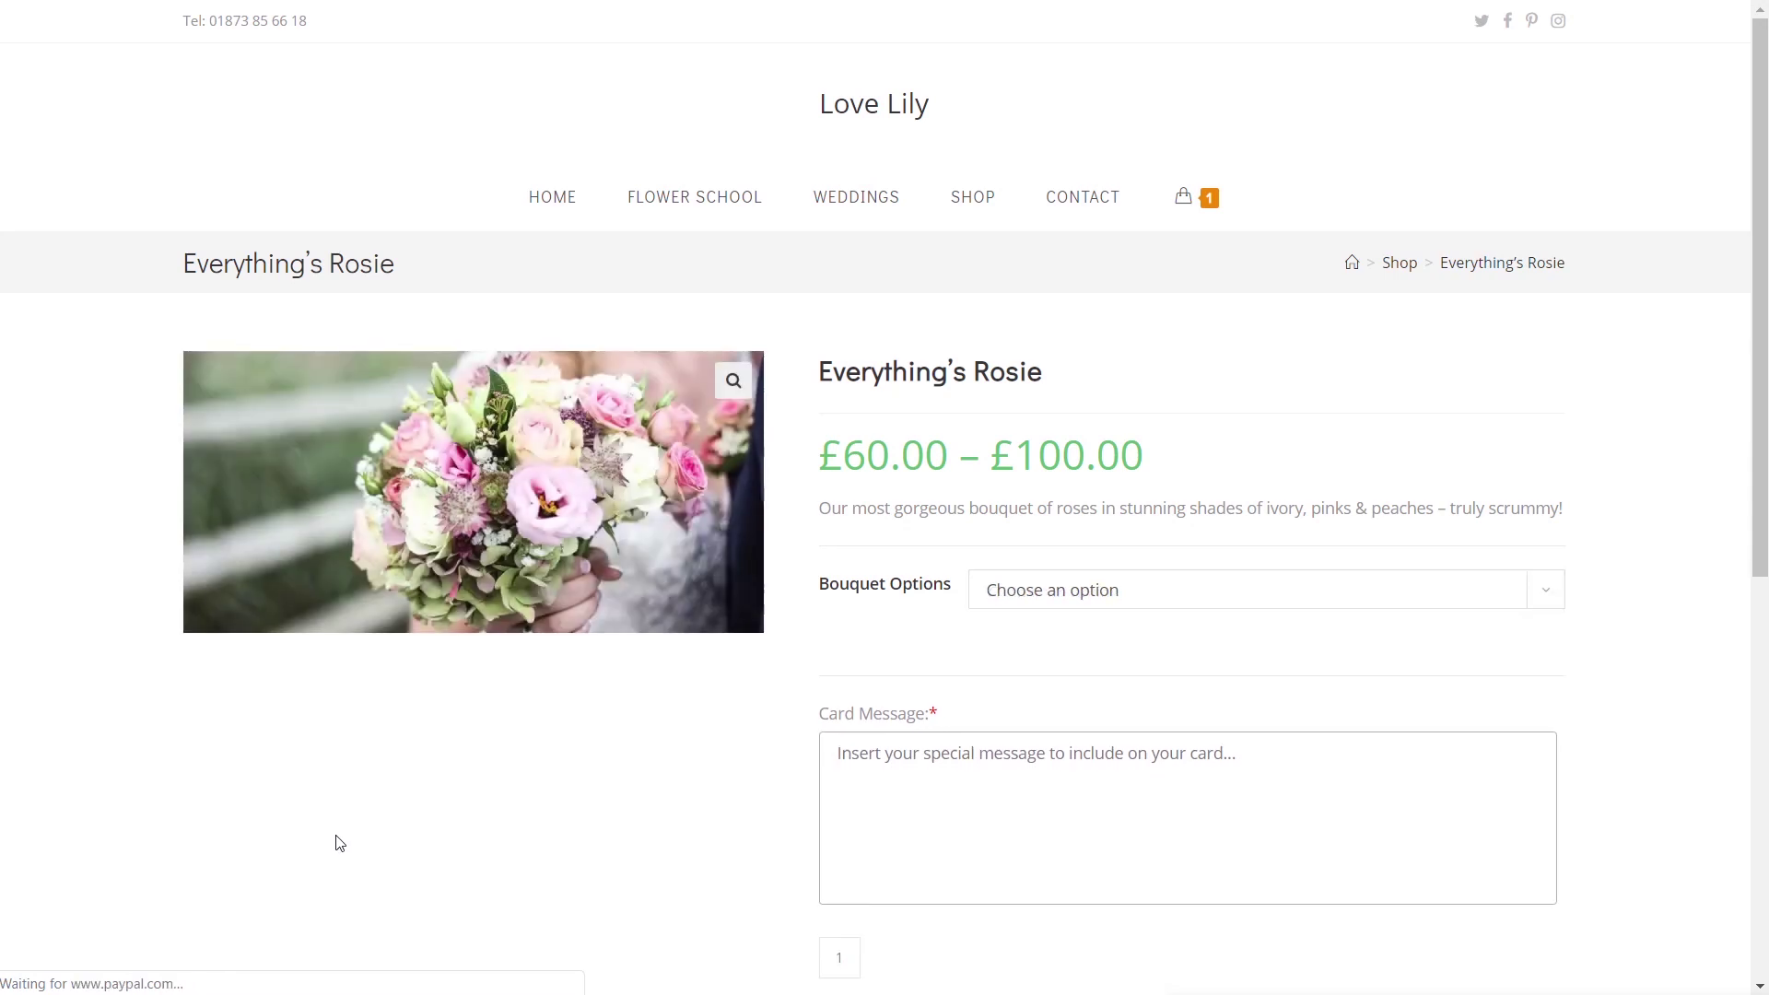
pyautogui.click(876, 755)
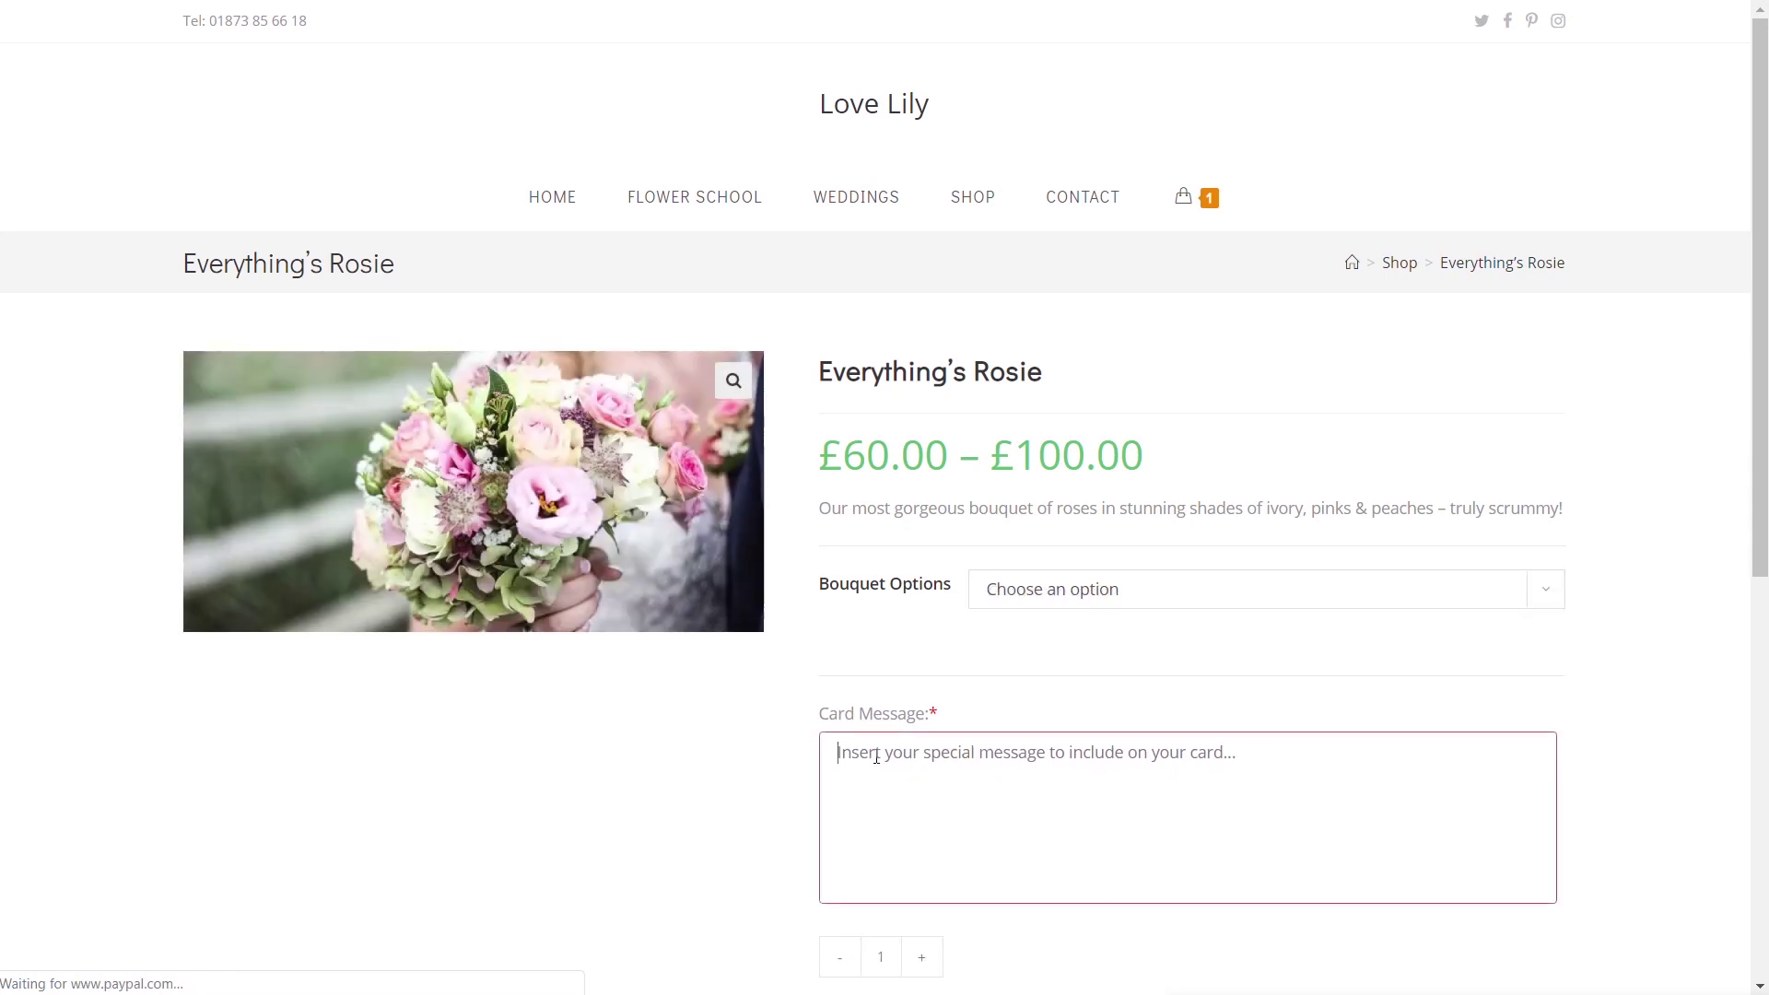
pyautogui.click(694, 792)
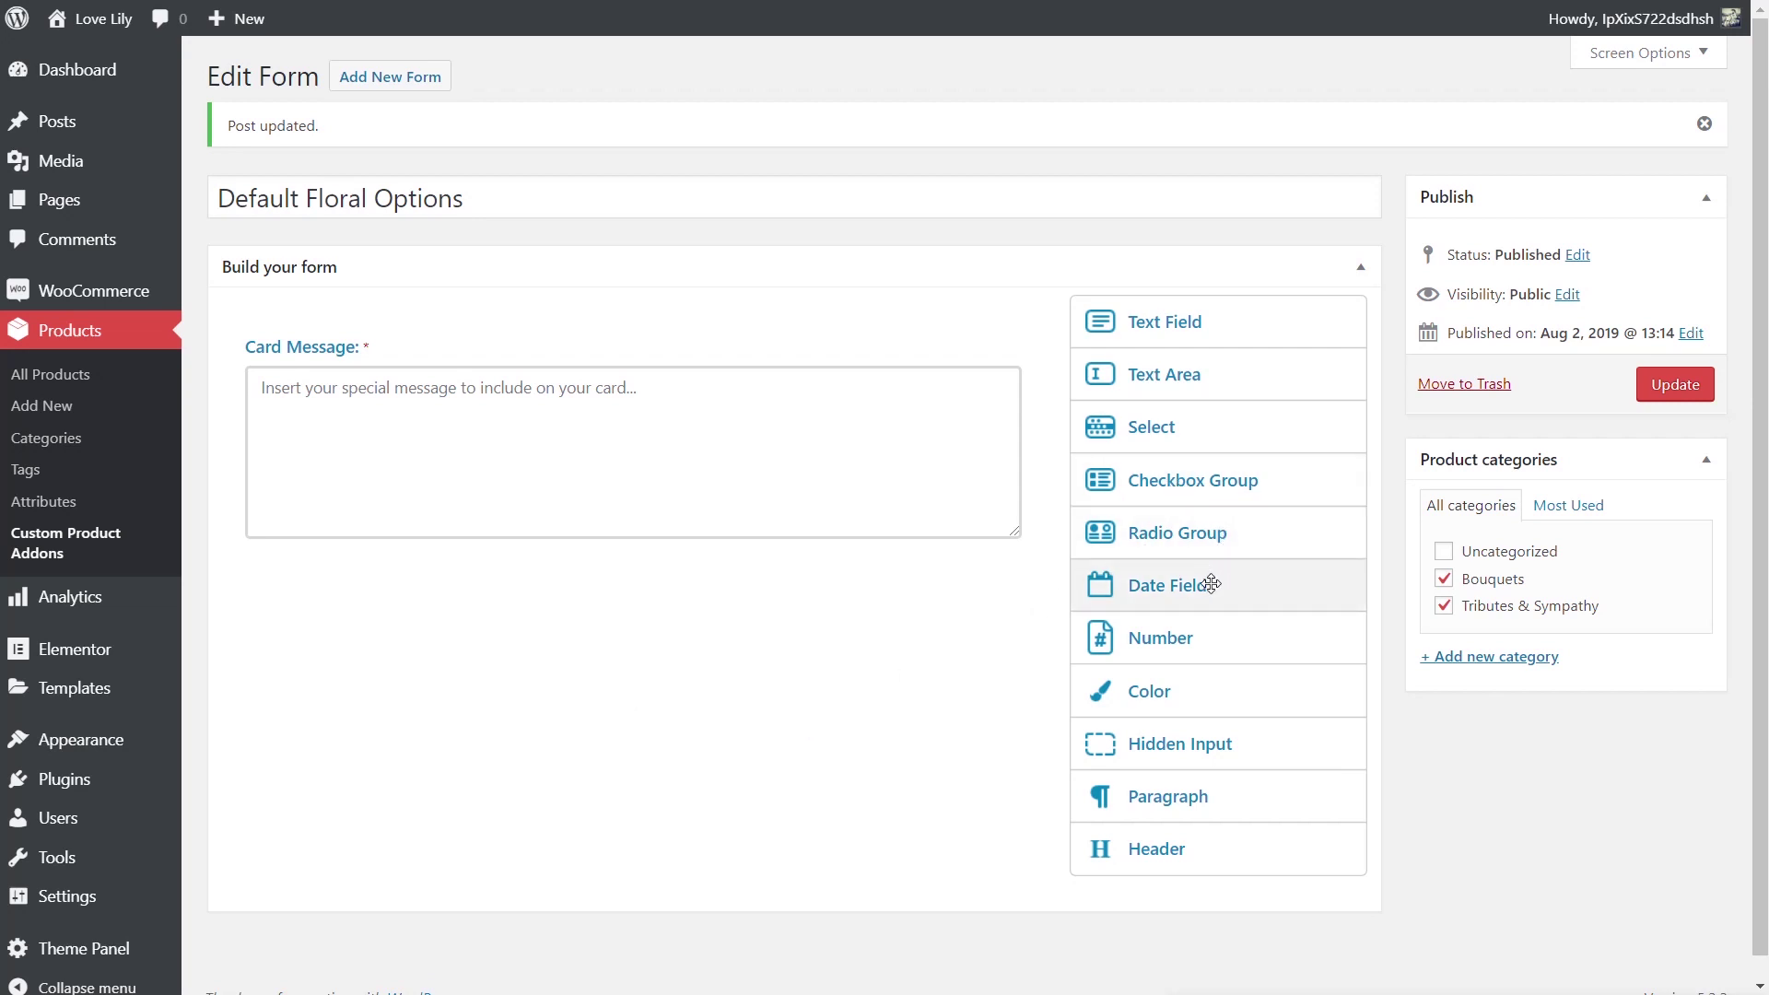
# Add a date field labelled 'Delivery Date (Order before 12pm for next day UK delivery):' and save.
pyautogui.moveTo(1210, 584); pyautogui.dragTo(604, 364)
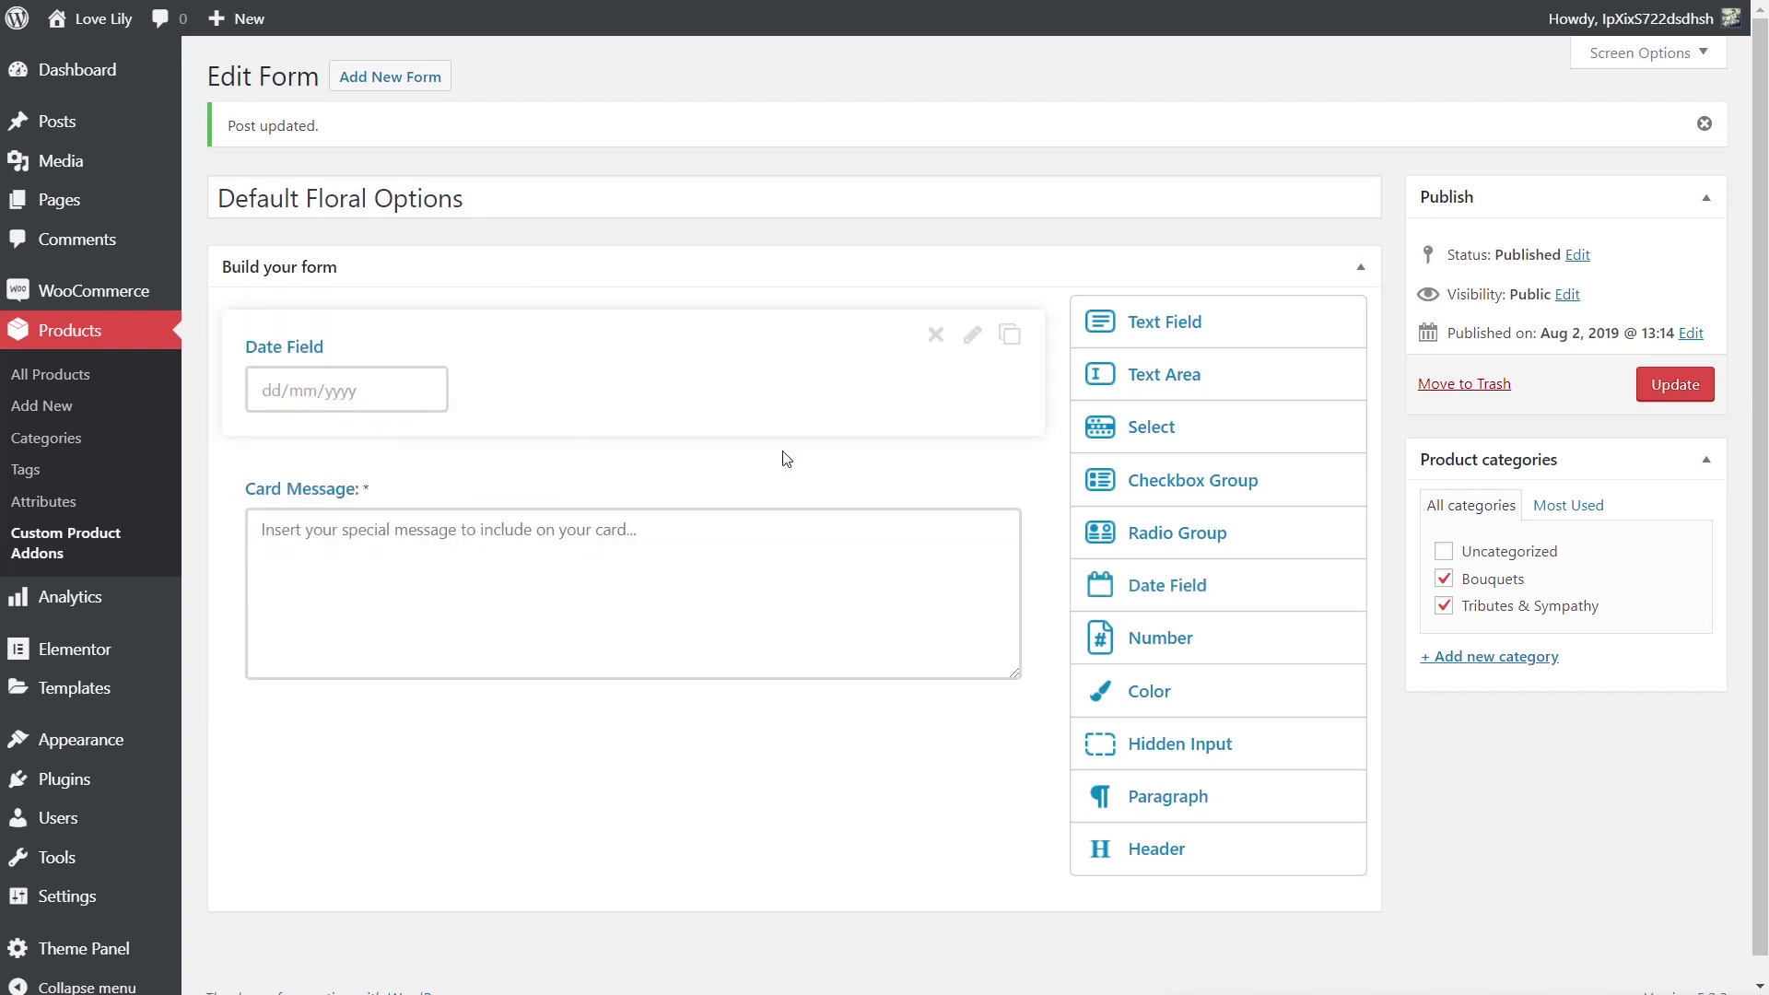
pyautogui.click(976, 341)
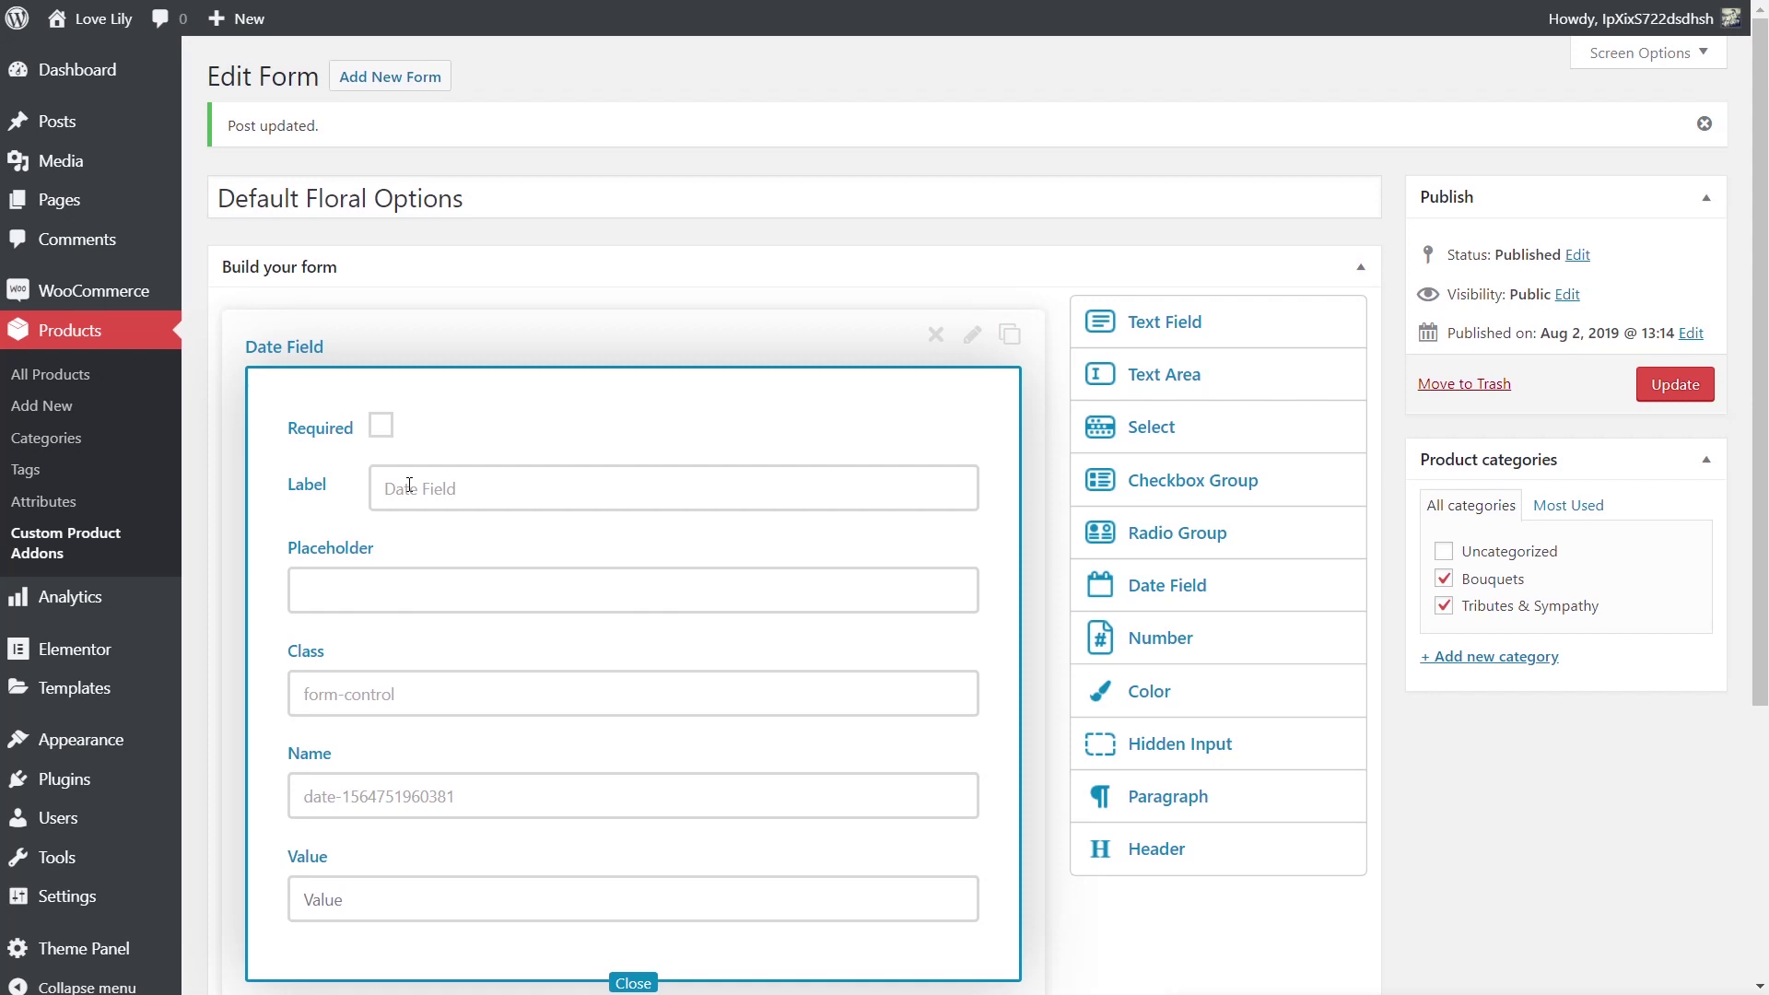
pyautogui.moveTo(466, 487); pyautogui.dragTo(379, 488)
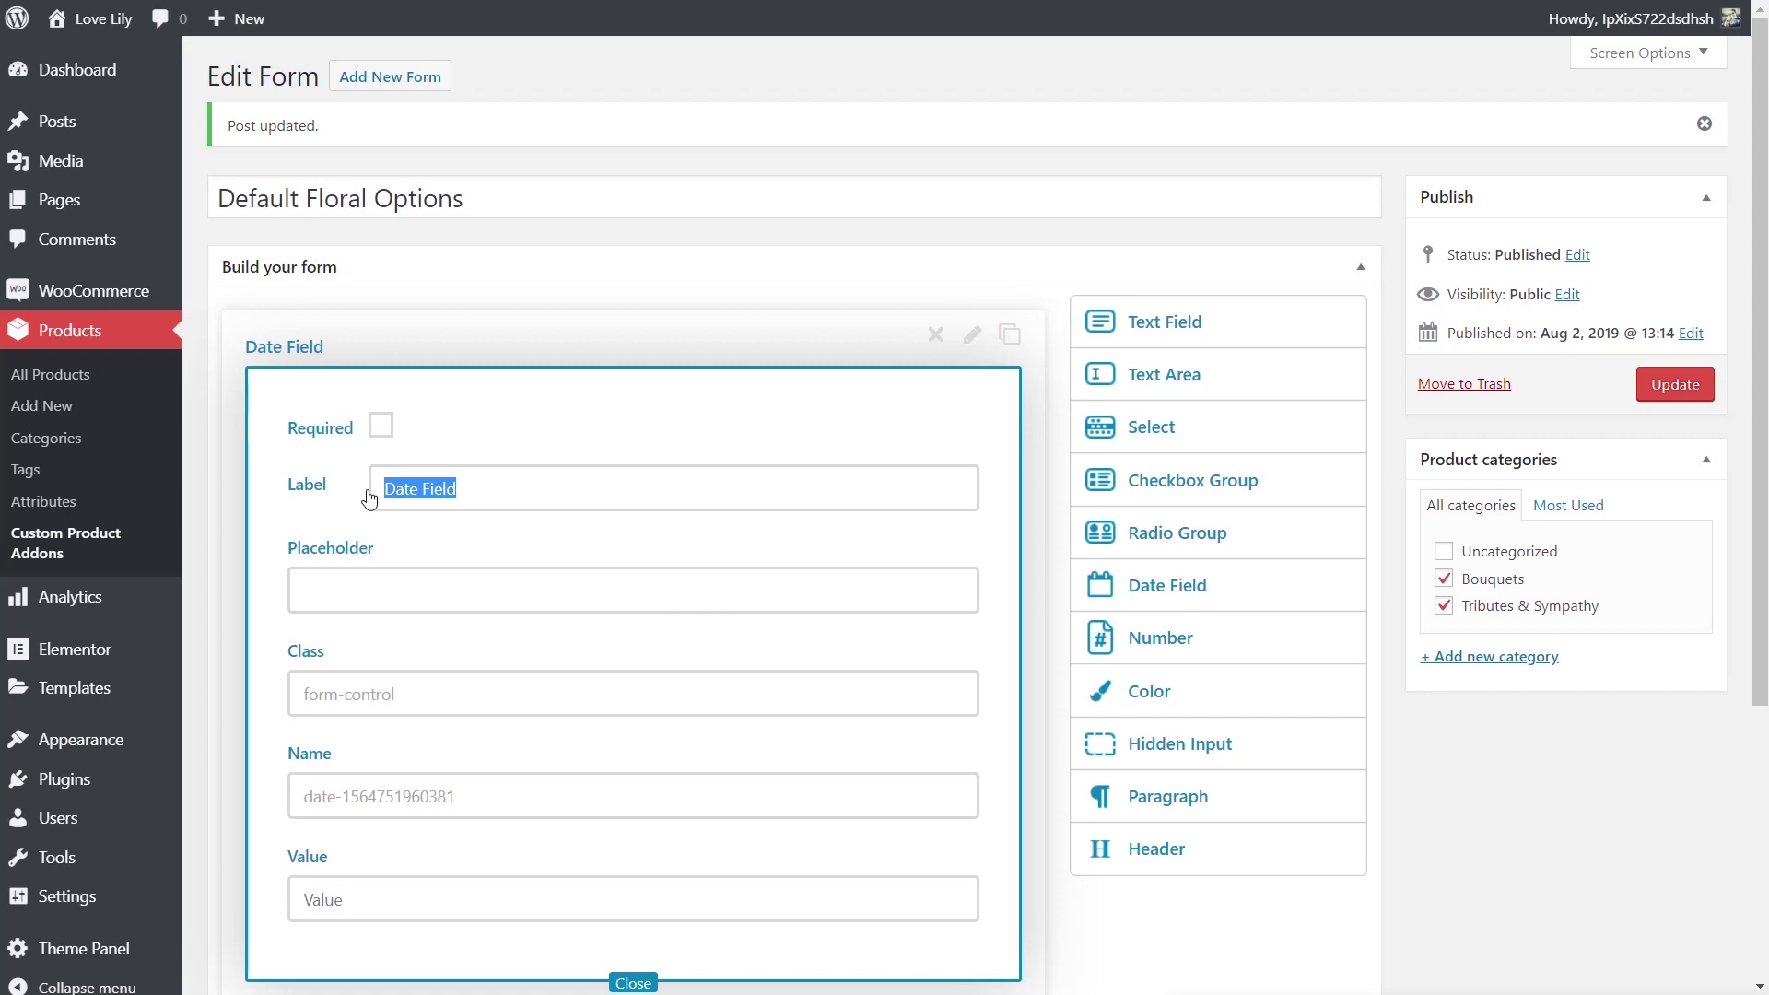
pyautogui.write('Delivery Date (Order before 12pm for next day UK delivery):')
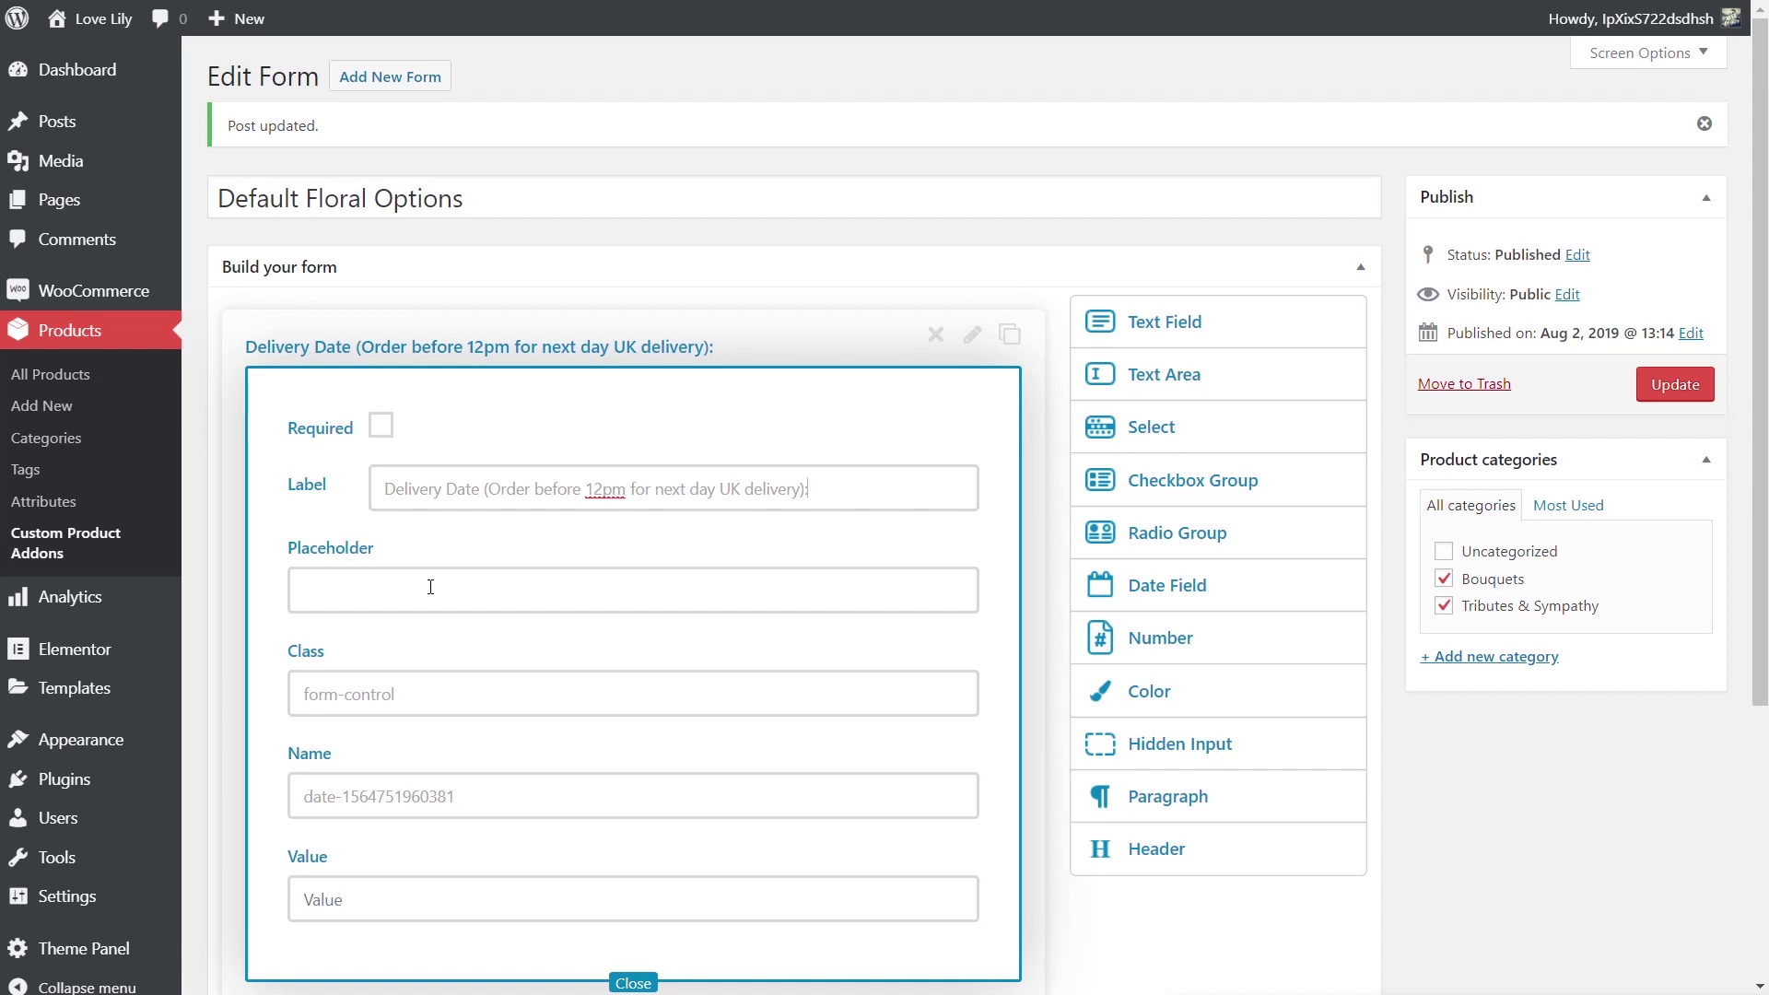
pyautogui.scroll(-1, 430, 587)
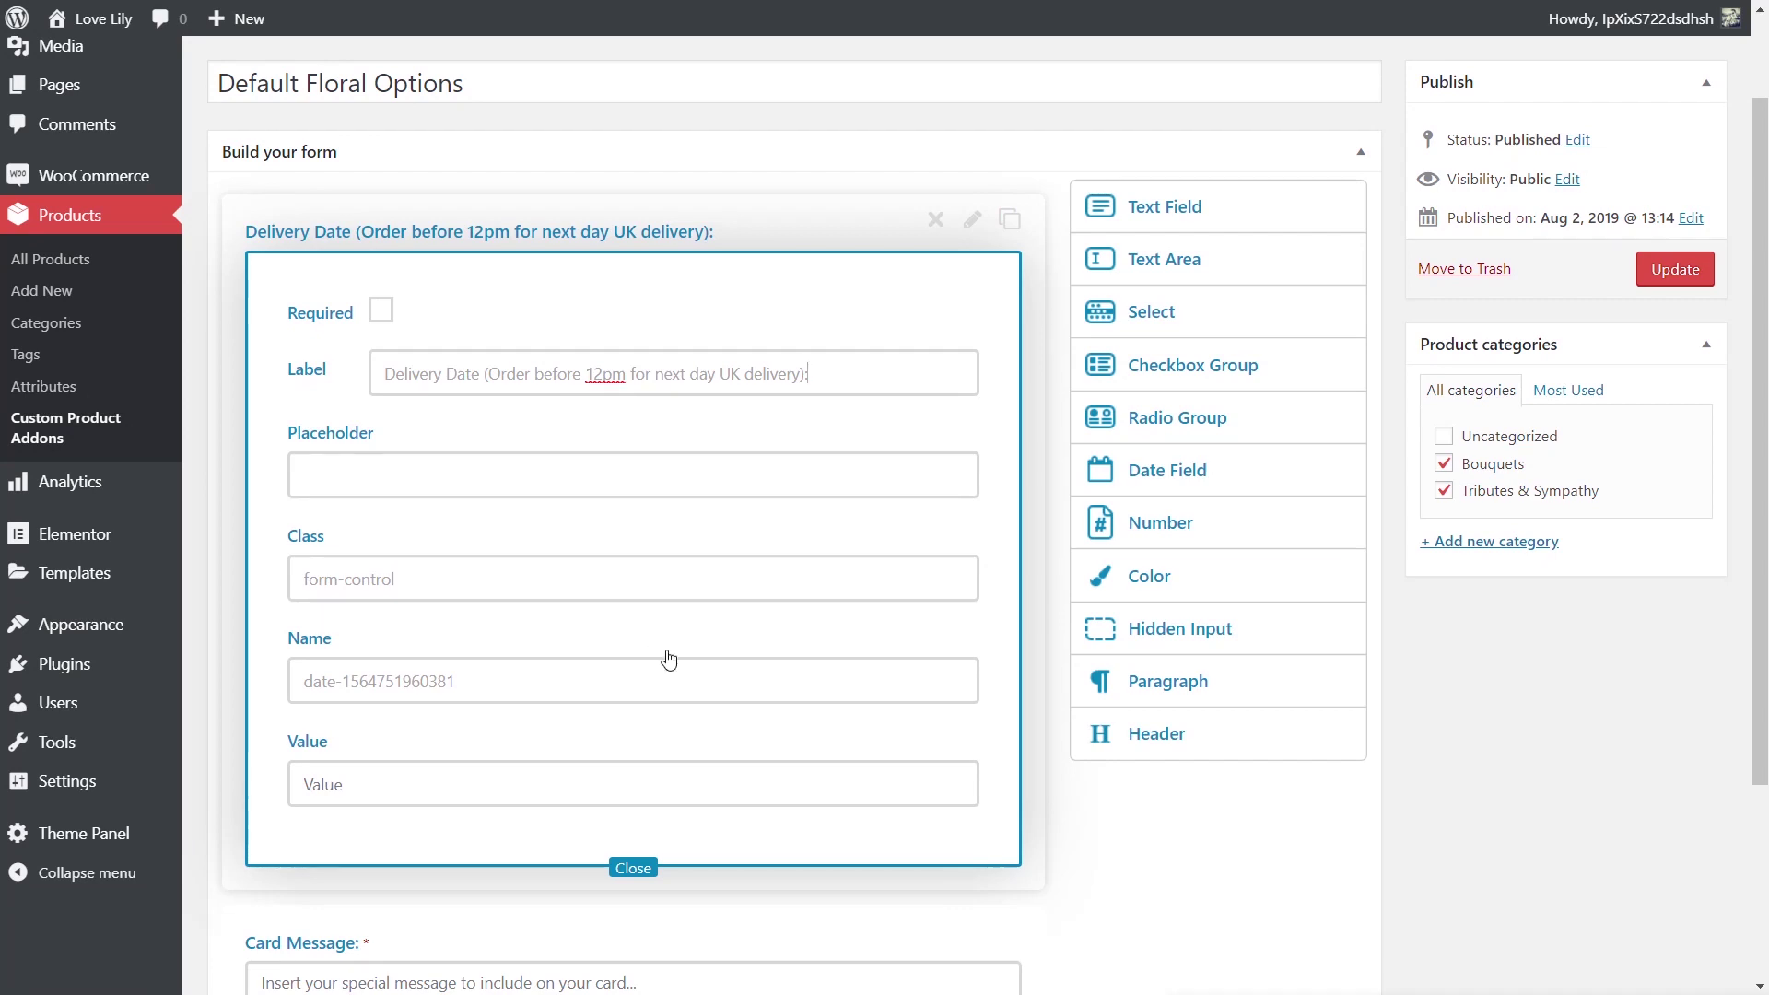
pyautogui.click(1674, 269)
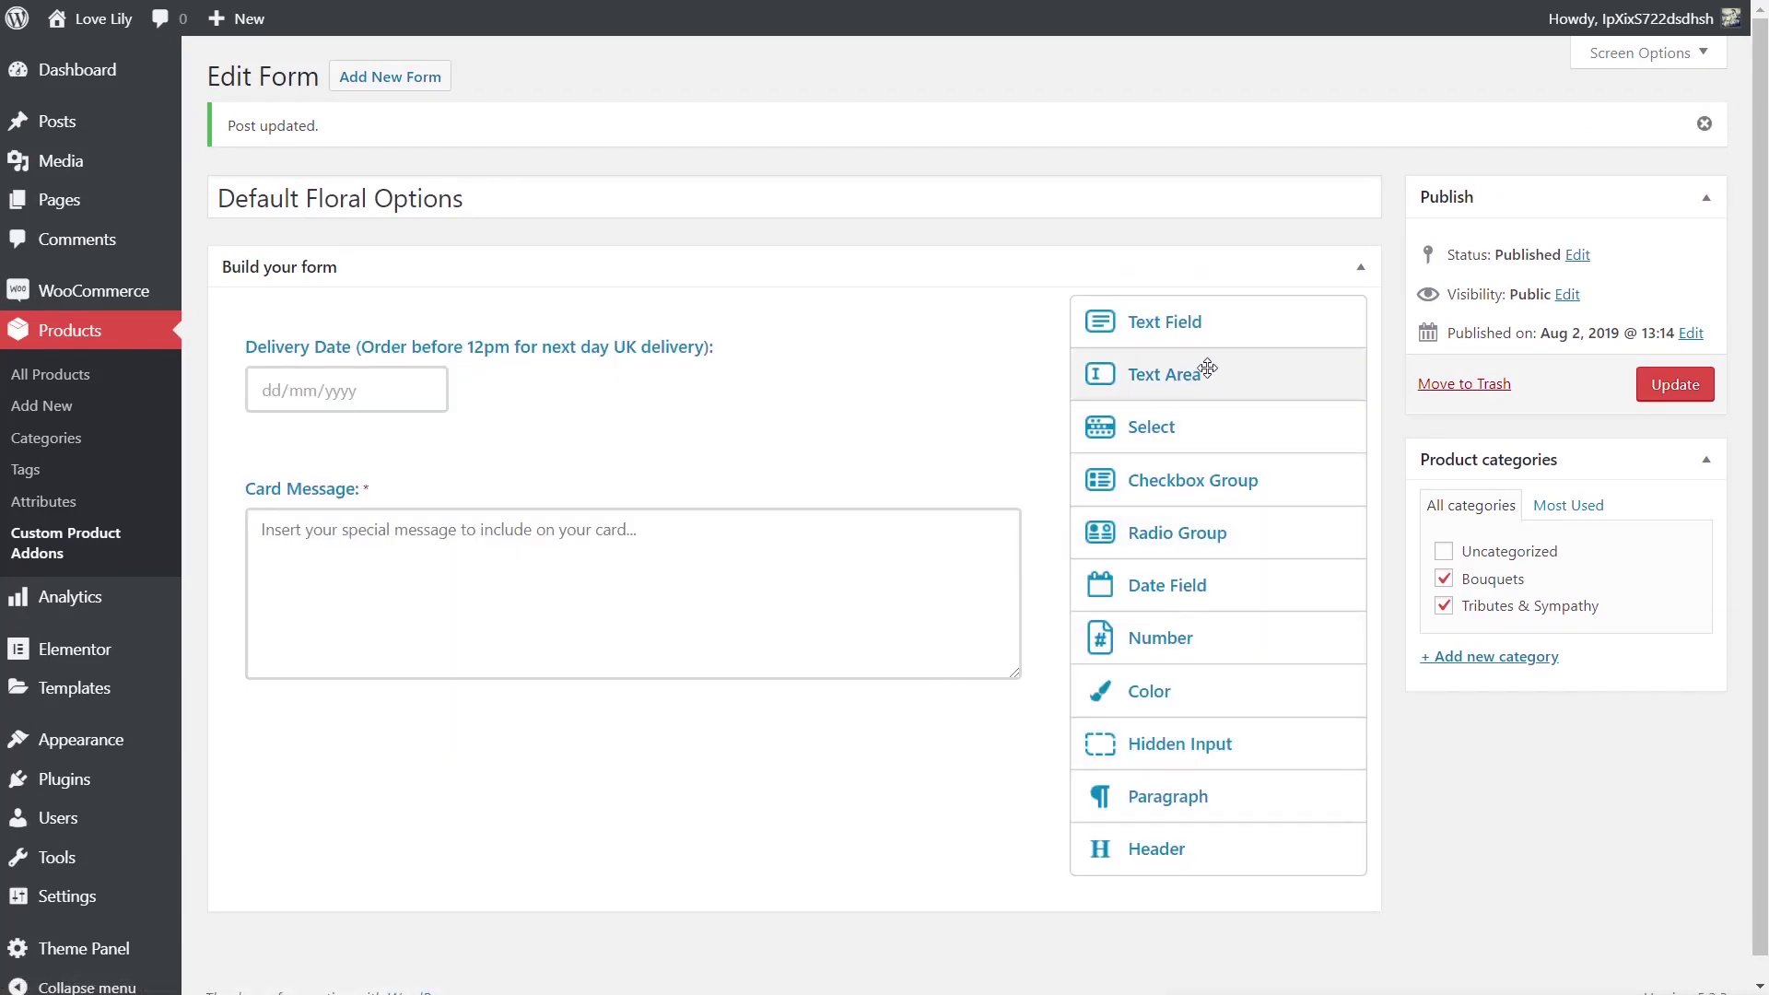
# Add a 'Special Instruction' text area with a delivery-instructions placeholder and update the form.
pyautogui.moveTo(1191, 374); pyautogui.dragTo(543, 604)
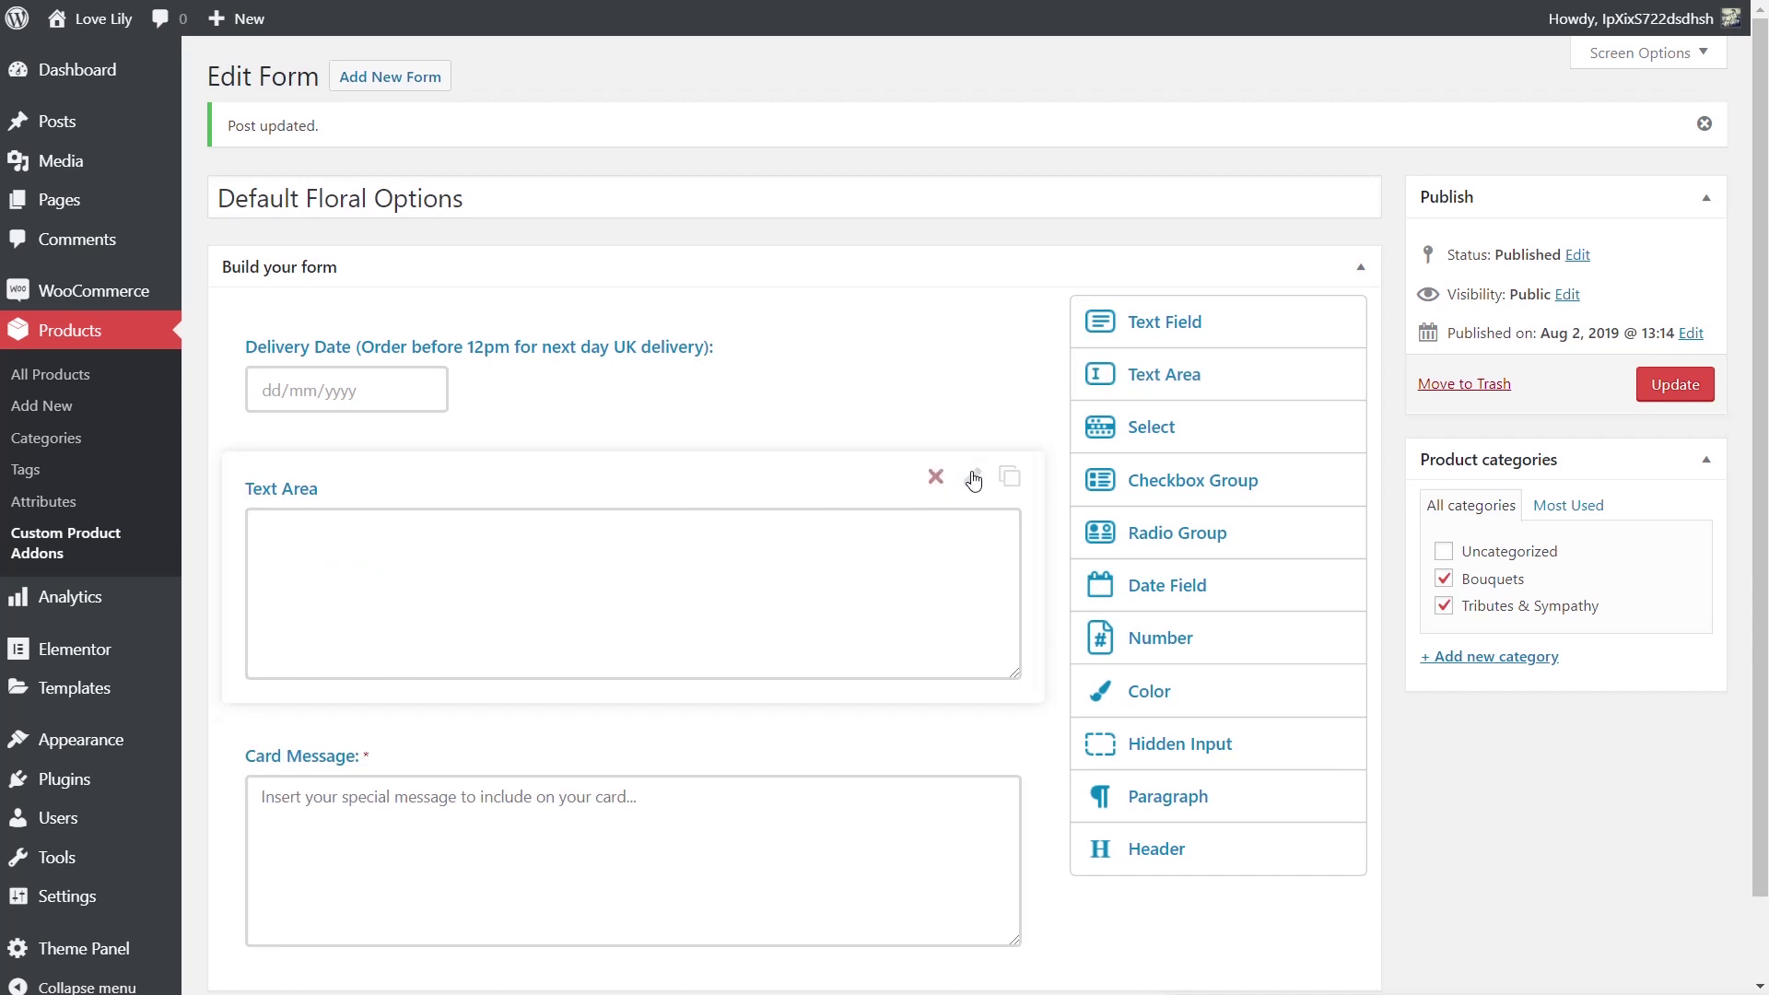
pyautogui.click(972, 475)
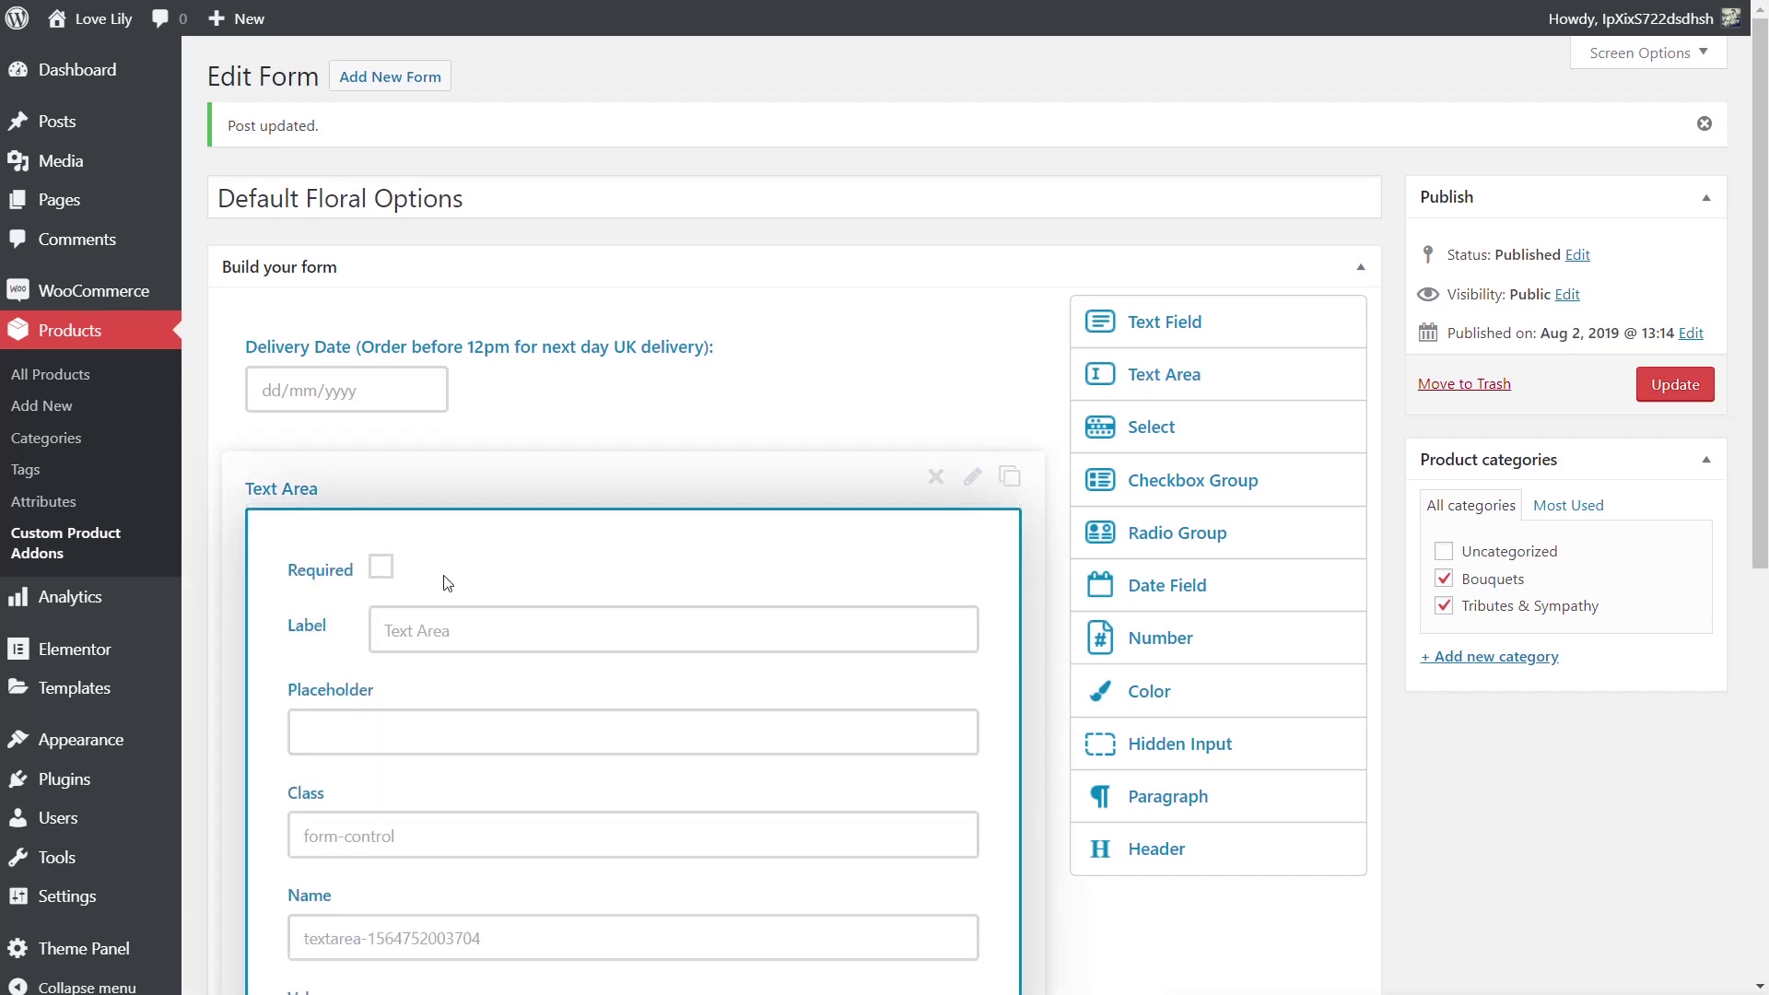
pyautogui.moveTo(499, 634); pyautogui.dragTo(334, 632)
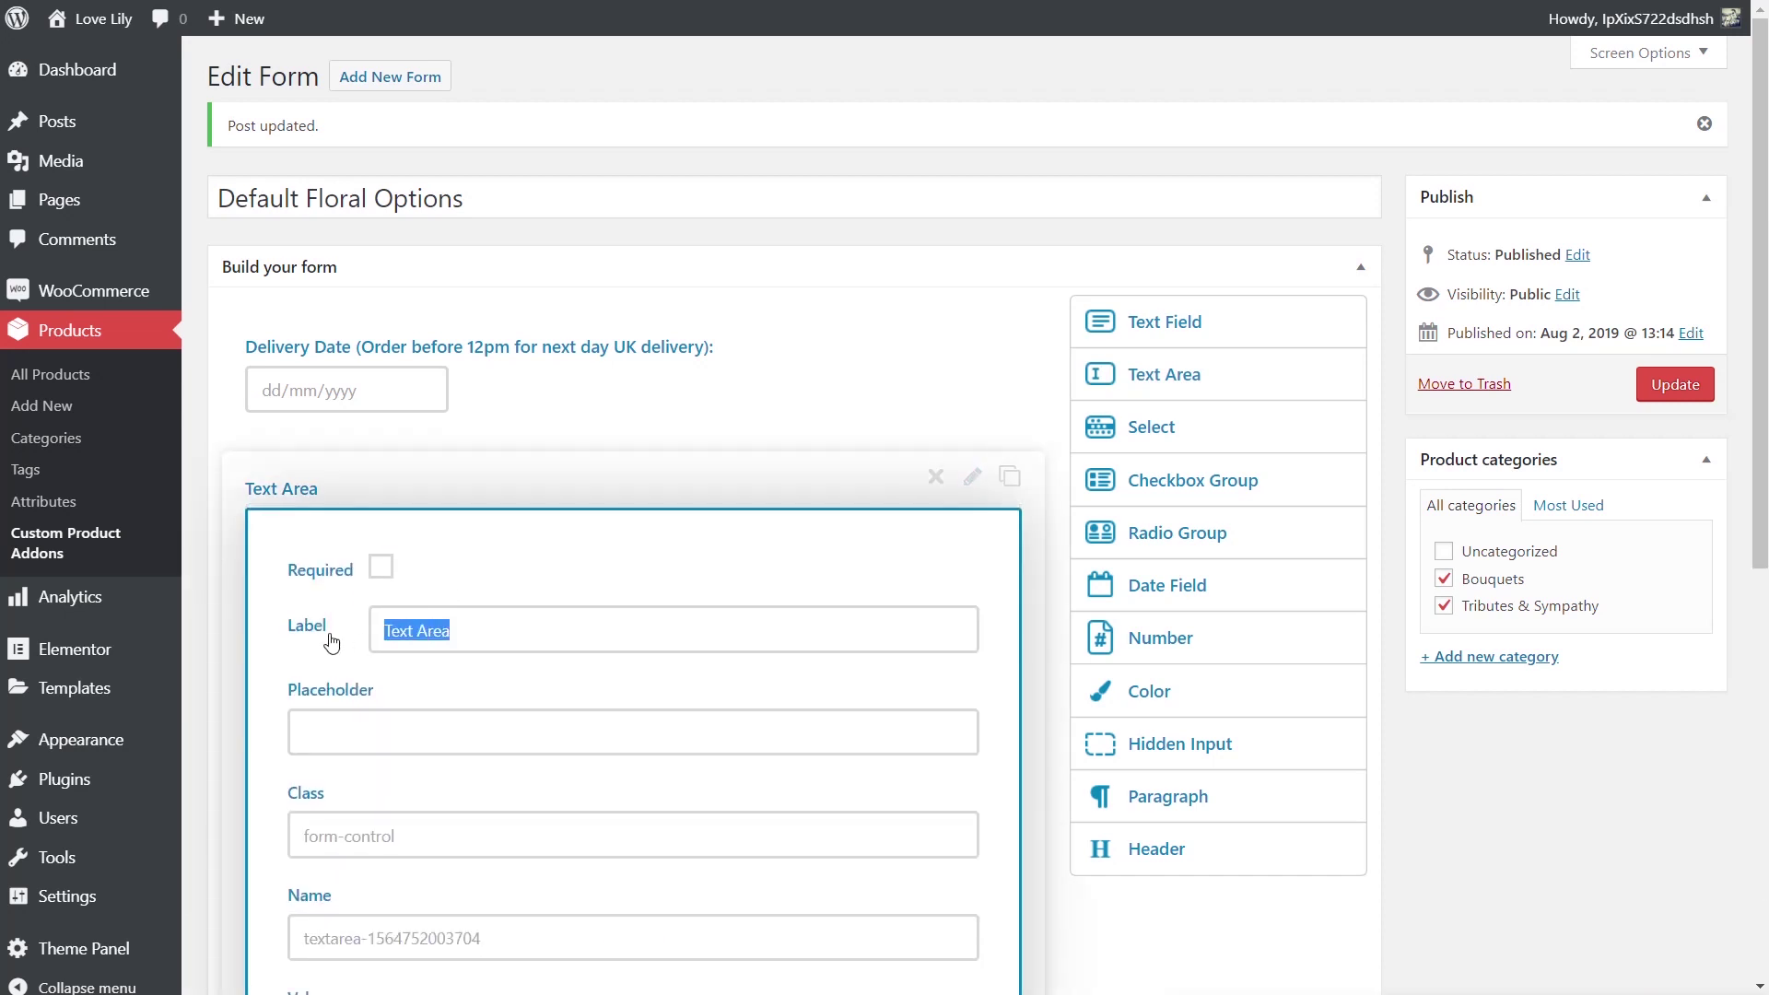
pyautogui.write('Special Instruction')
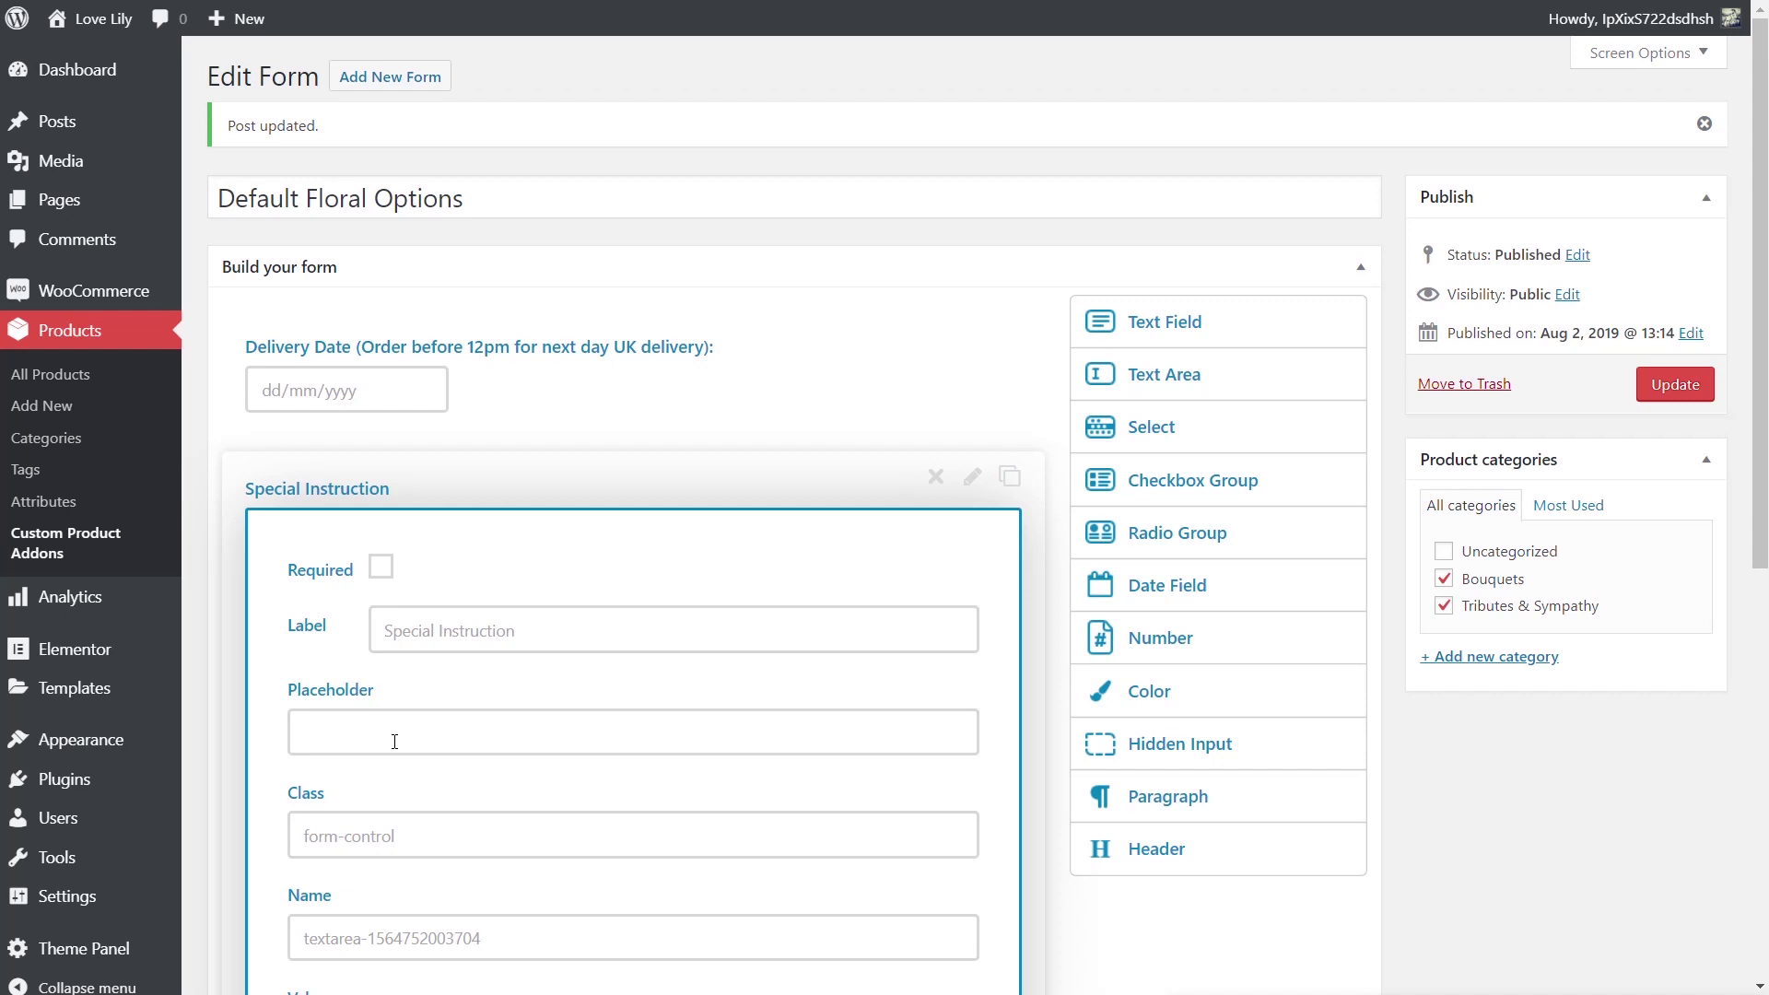
pyautogui.click(394, 741)
pyautogui.write('If you have any special instructions about your delivery, please include them here.')
pyautogui.scroll(-1, 896, 733)
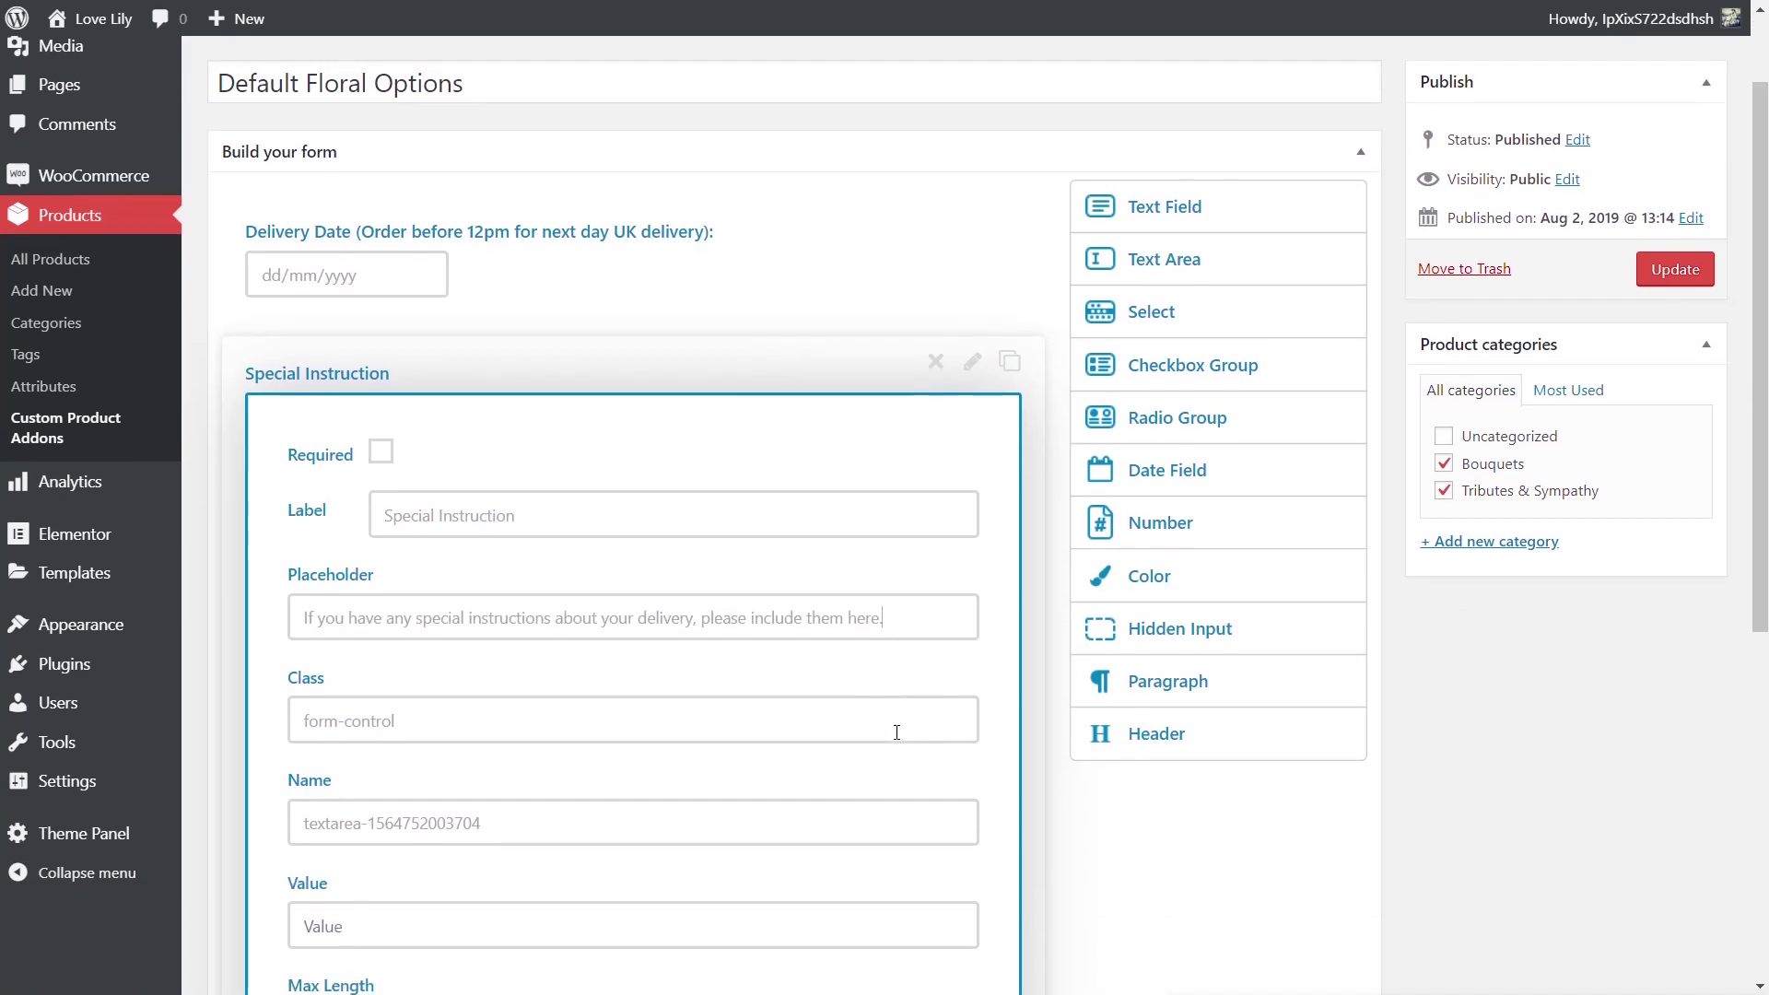
pyautogui.click(1675, 276)
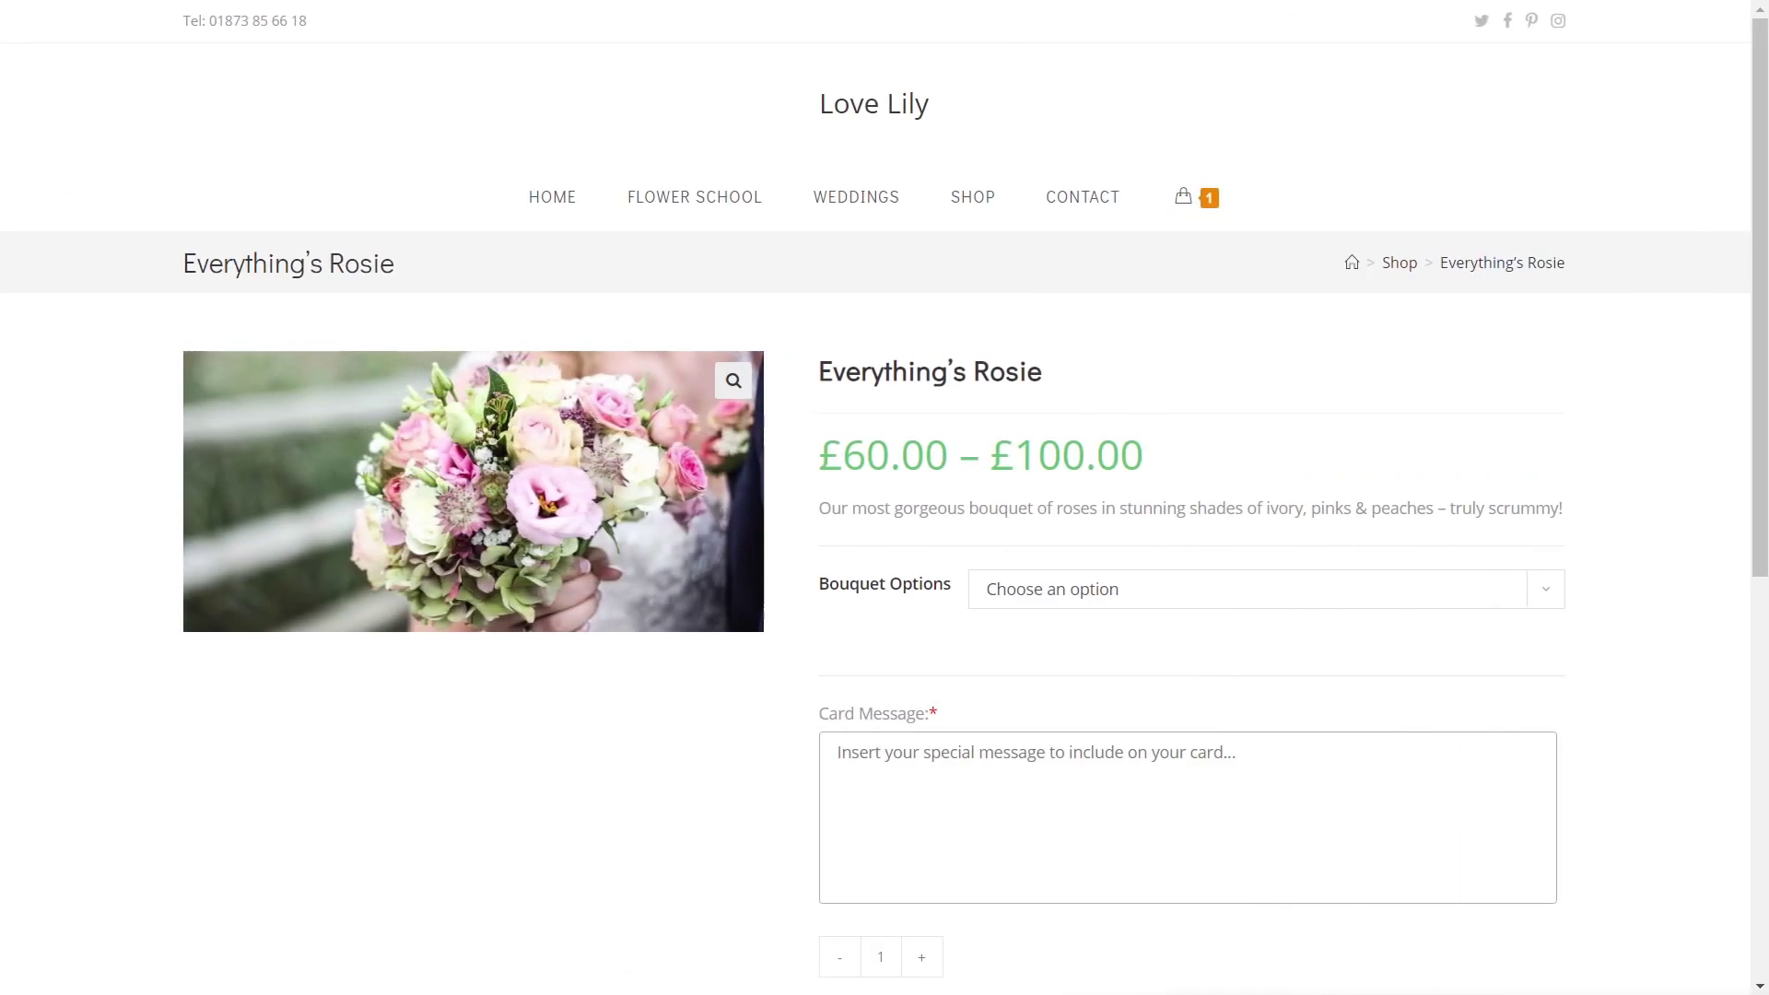
# Pick 17/08/2019 as the delivery date and choose the As it comes bouquet option.
pyautogui.scroll(-4, 180, 753)
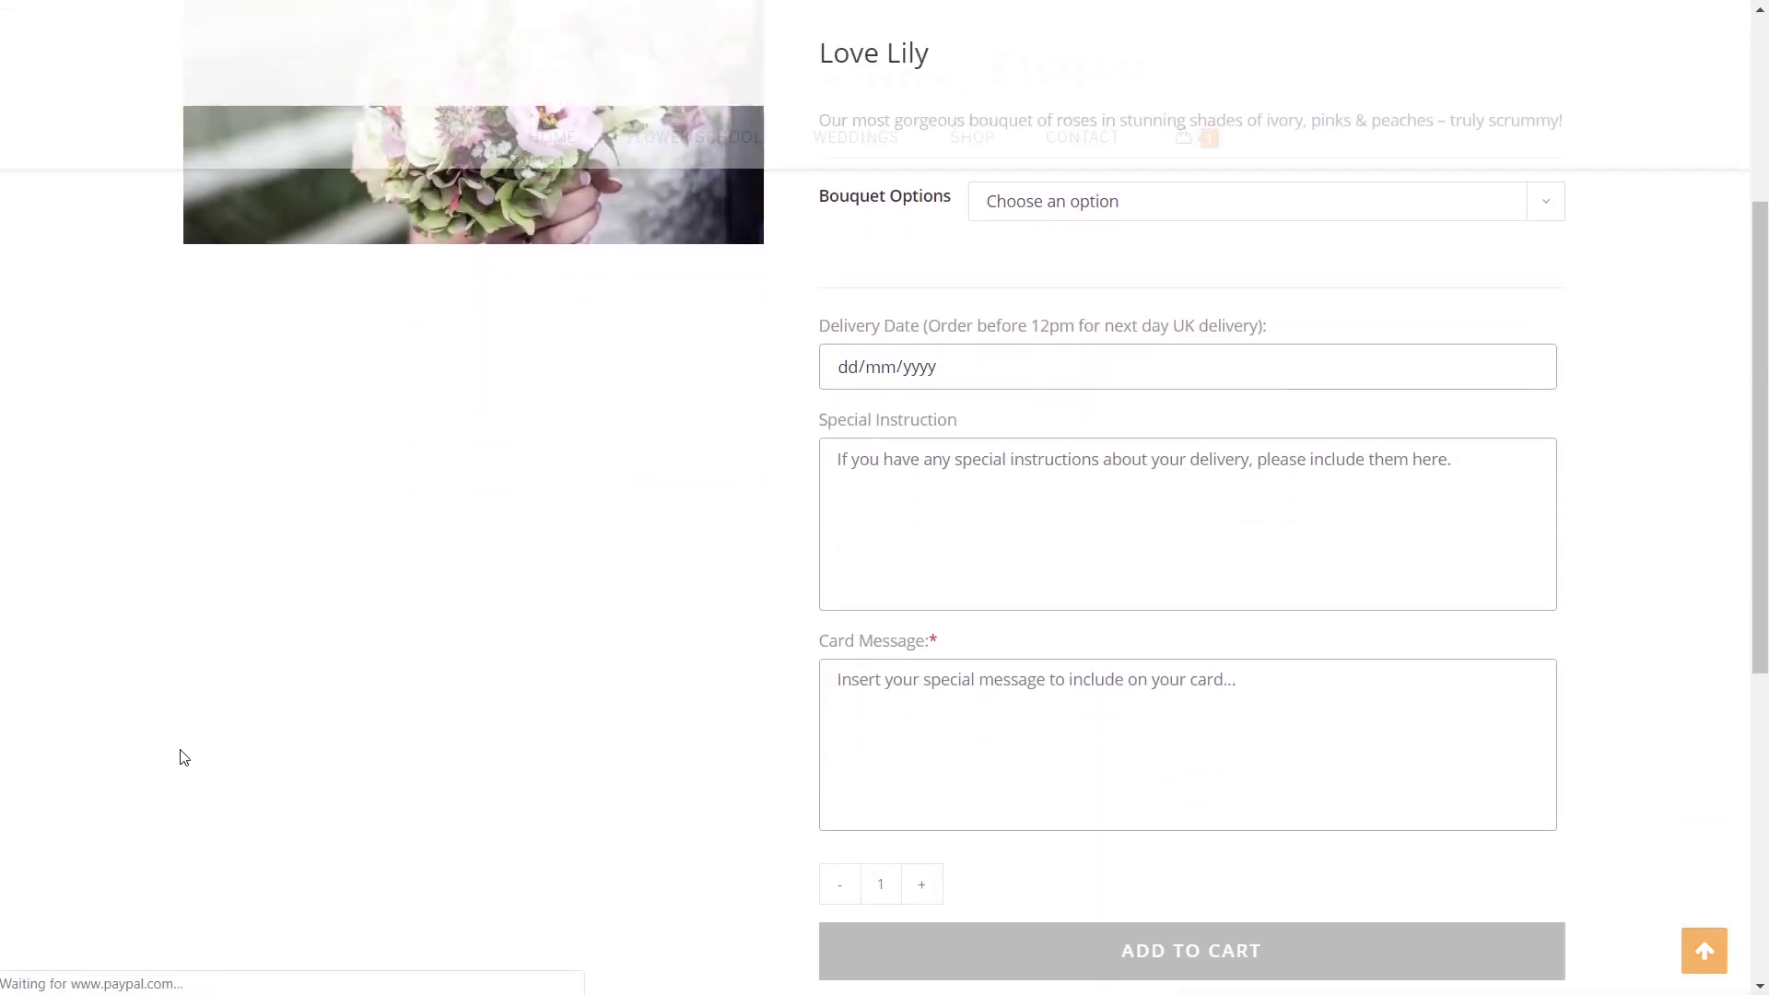
pyautogui.scroll(1, 296, 750)
pyautogui.click(1539, 350)
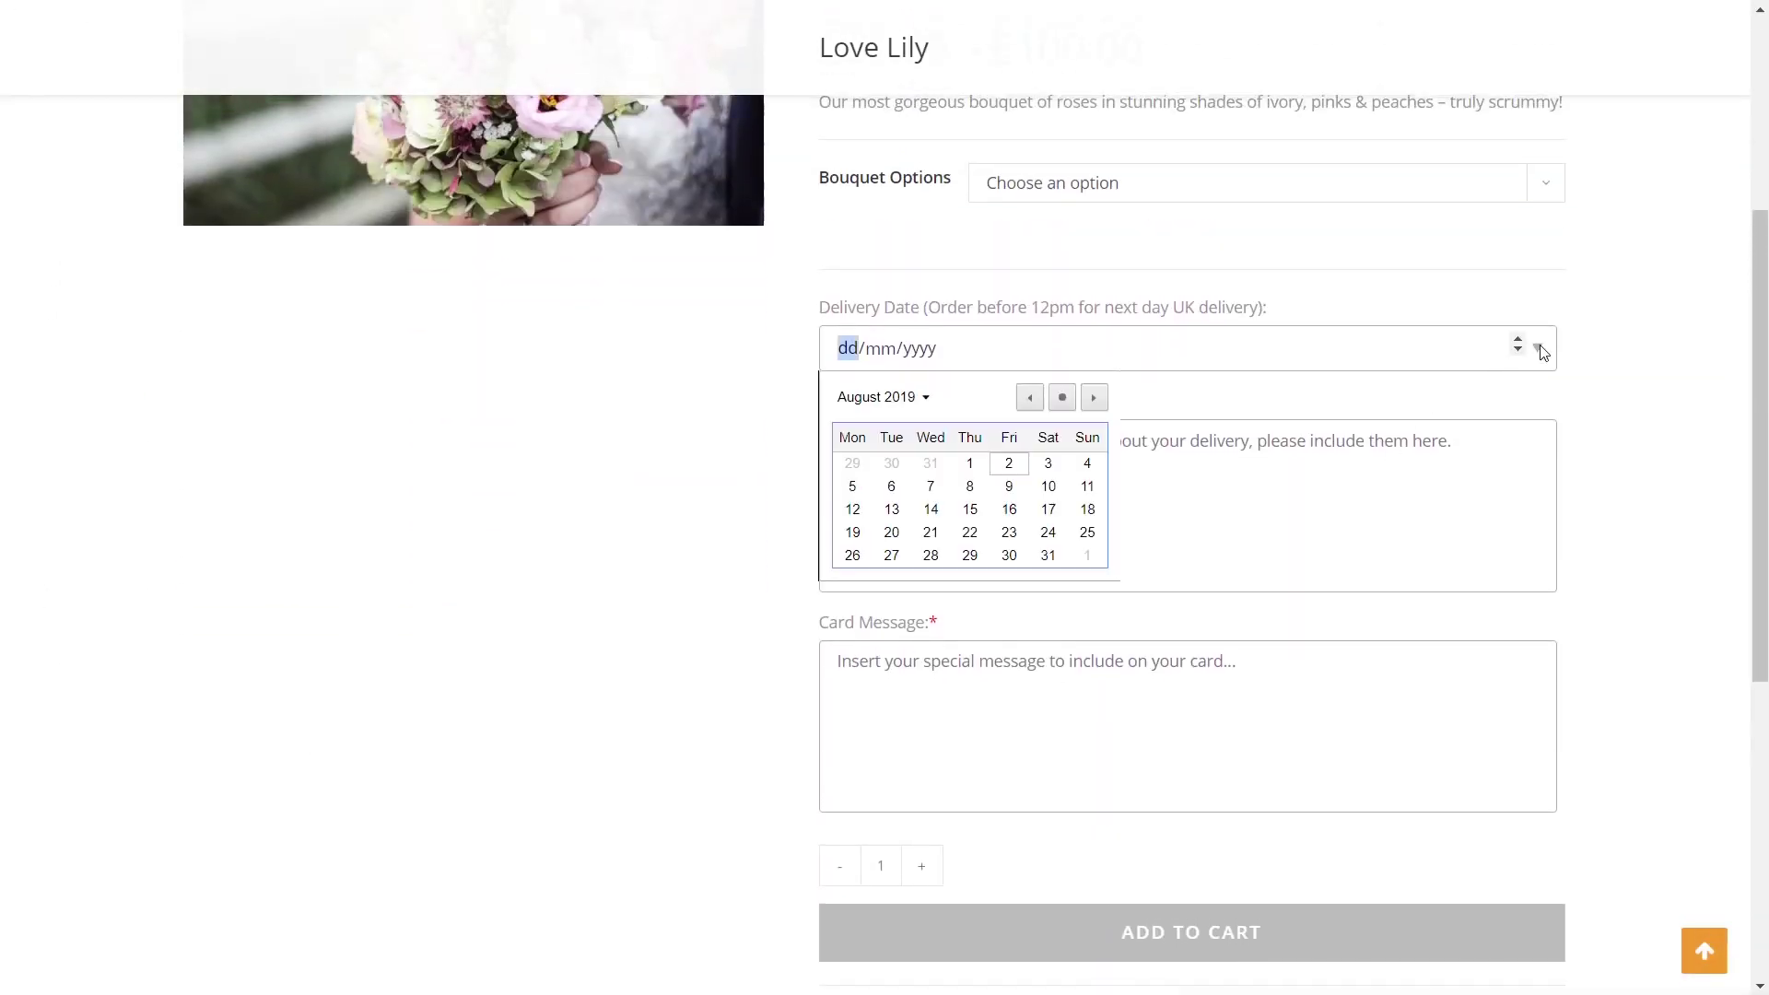
pyautogui.click(1038, 512)
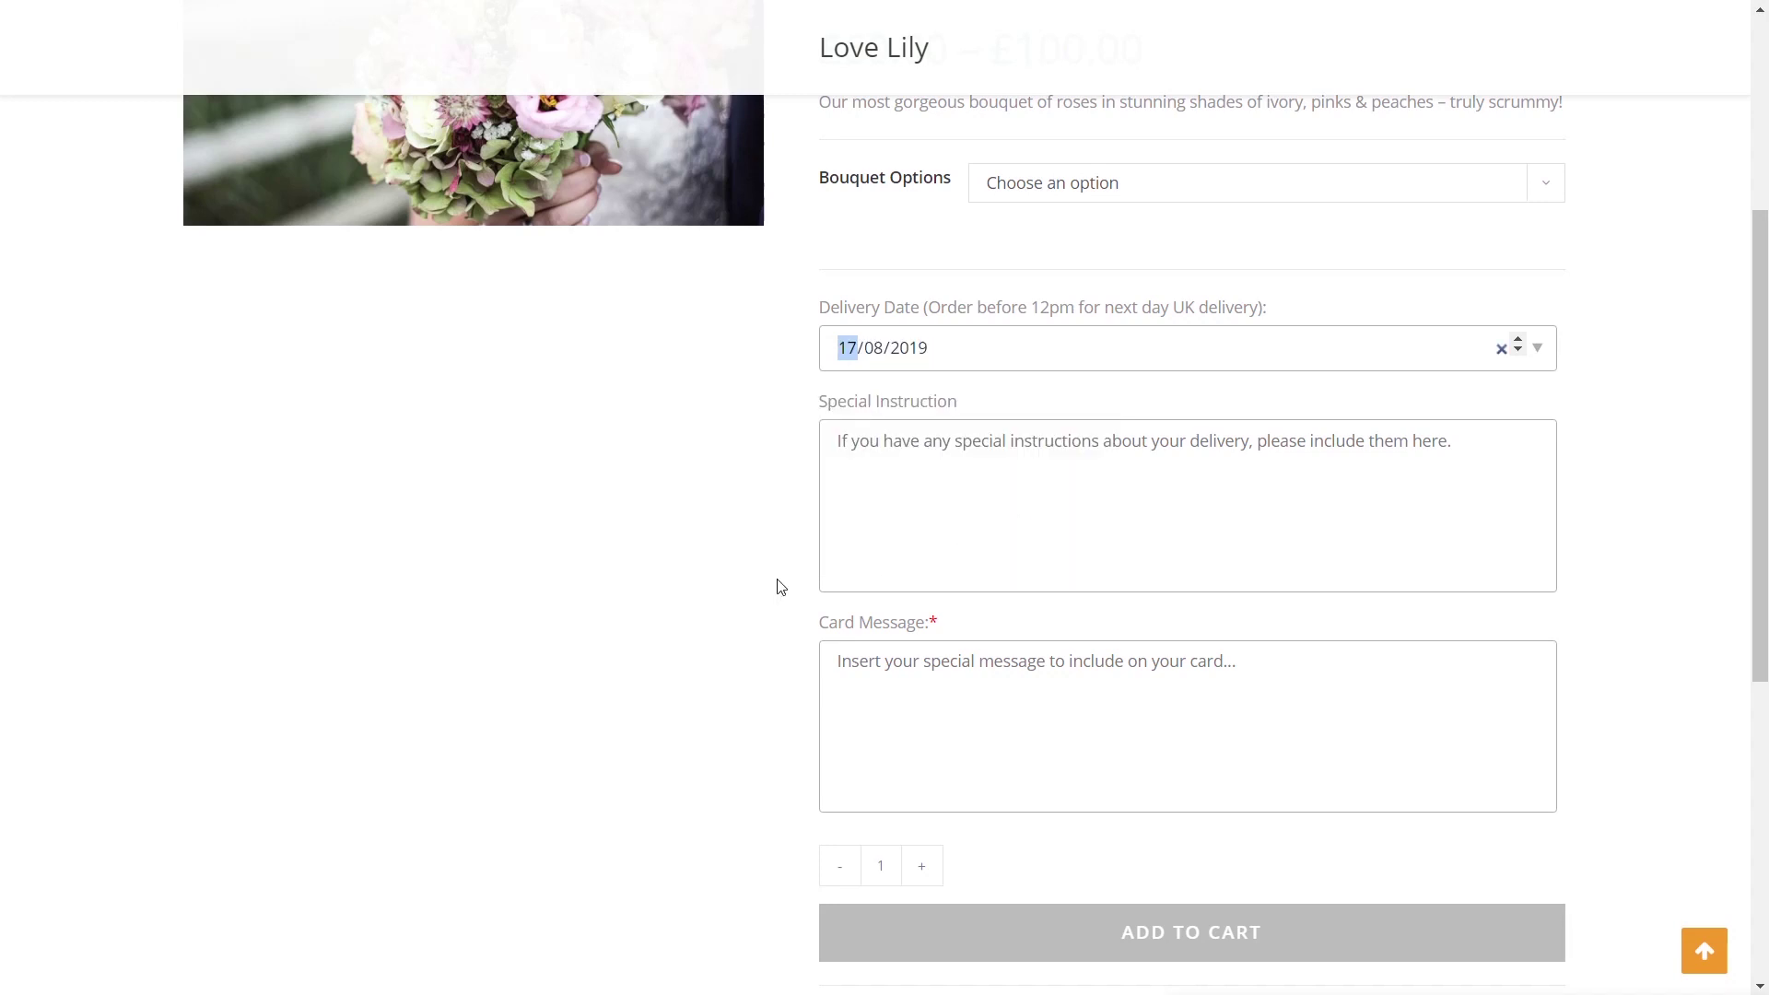
pyautogui.scroll(-2, 656, 671)
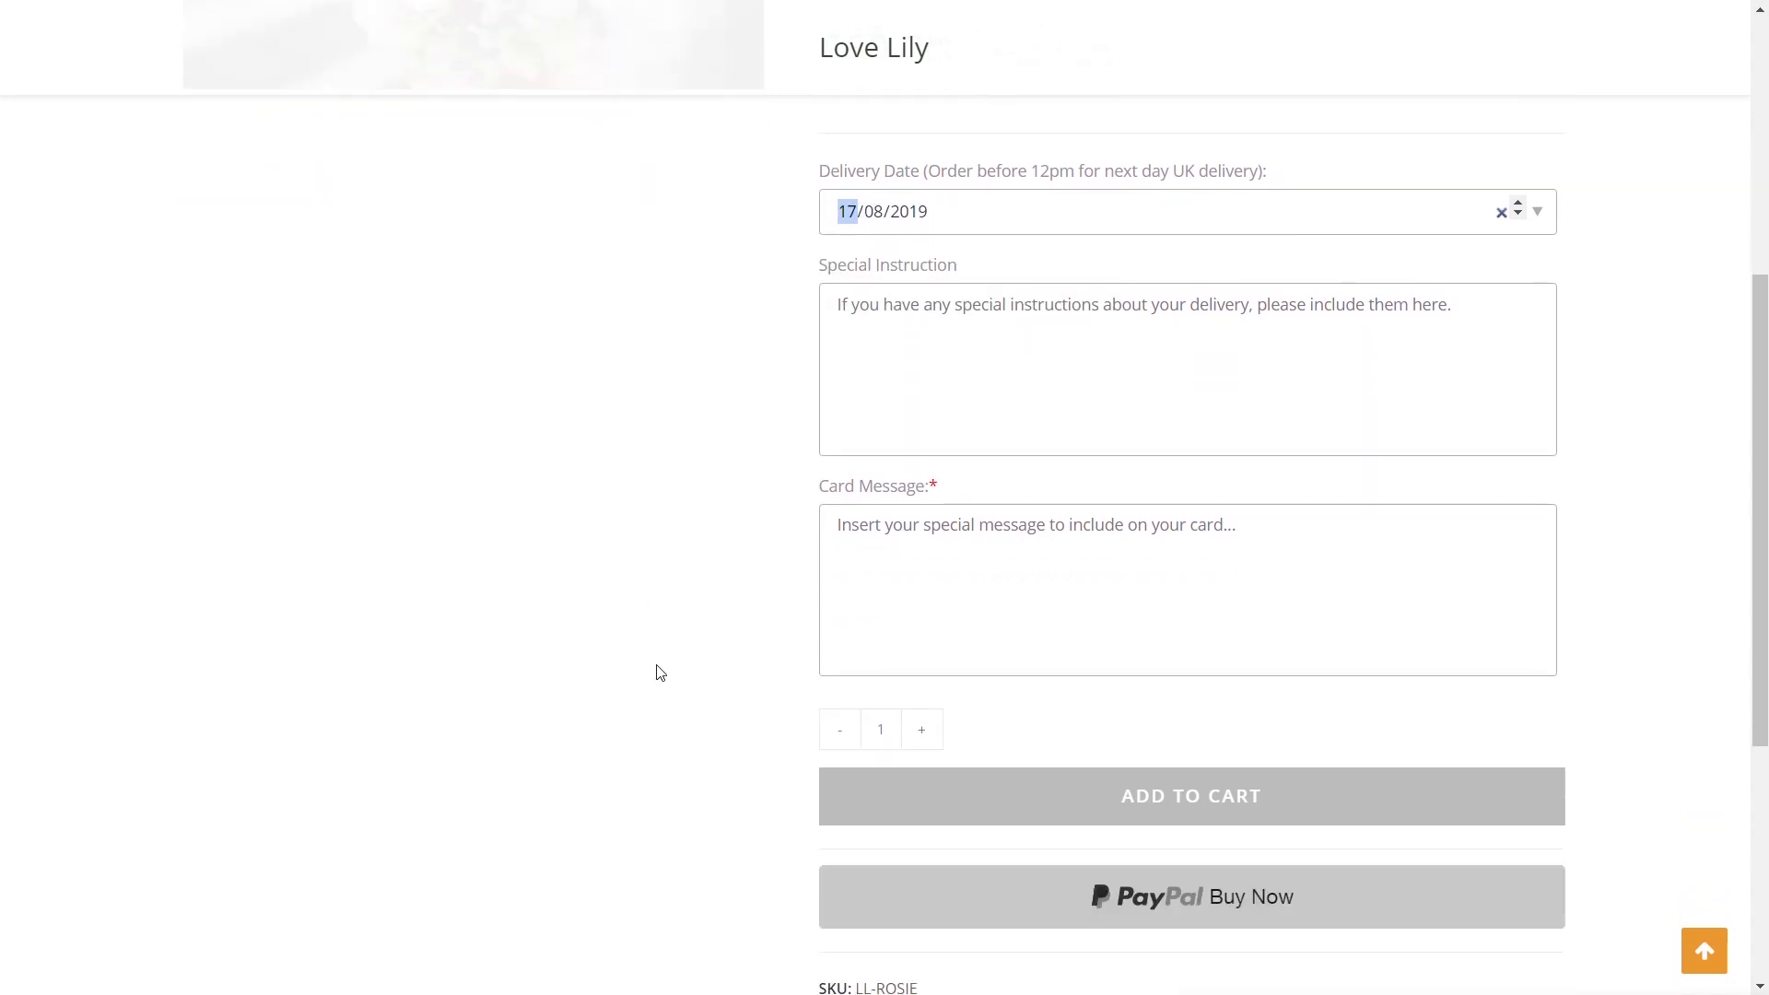
pyautogui.scroll(3, 1125, 377)
pyautogui.click(1124, 355)
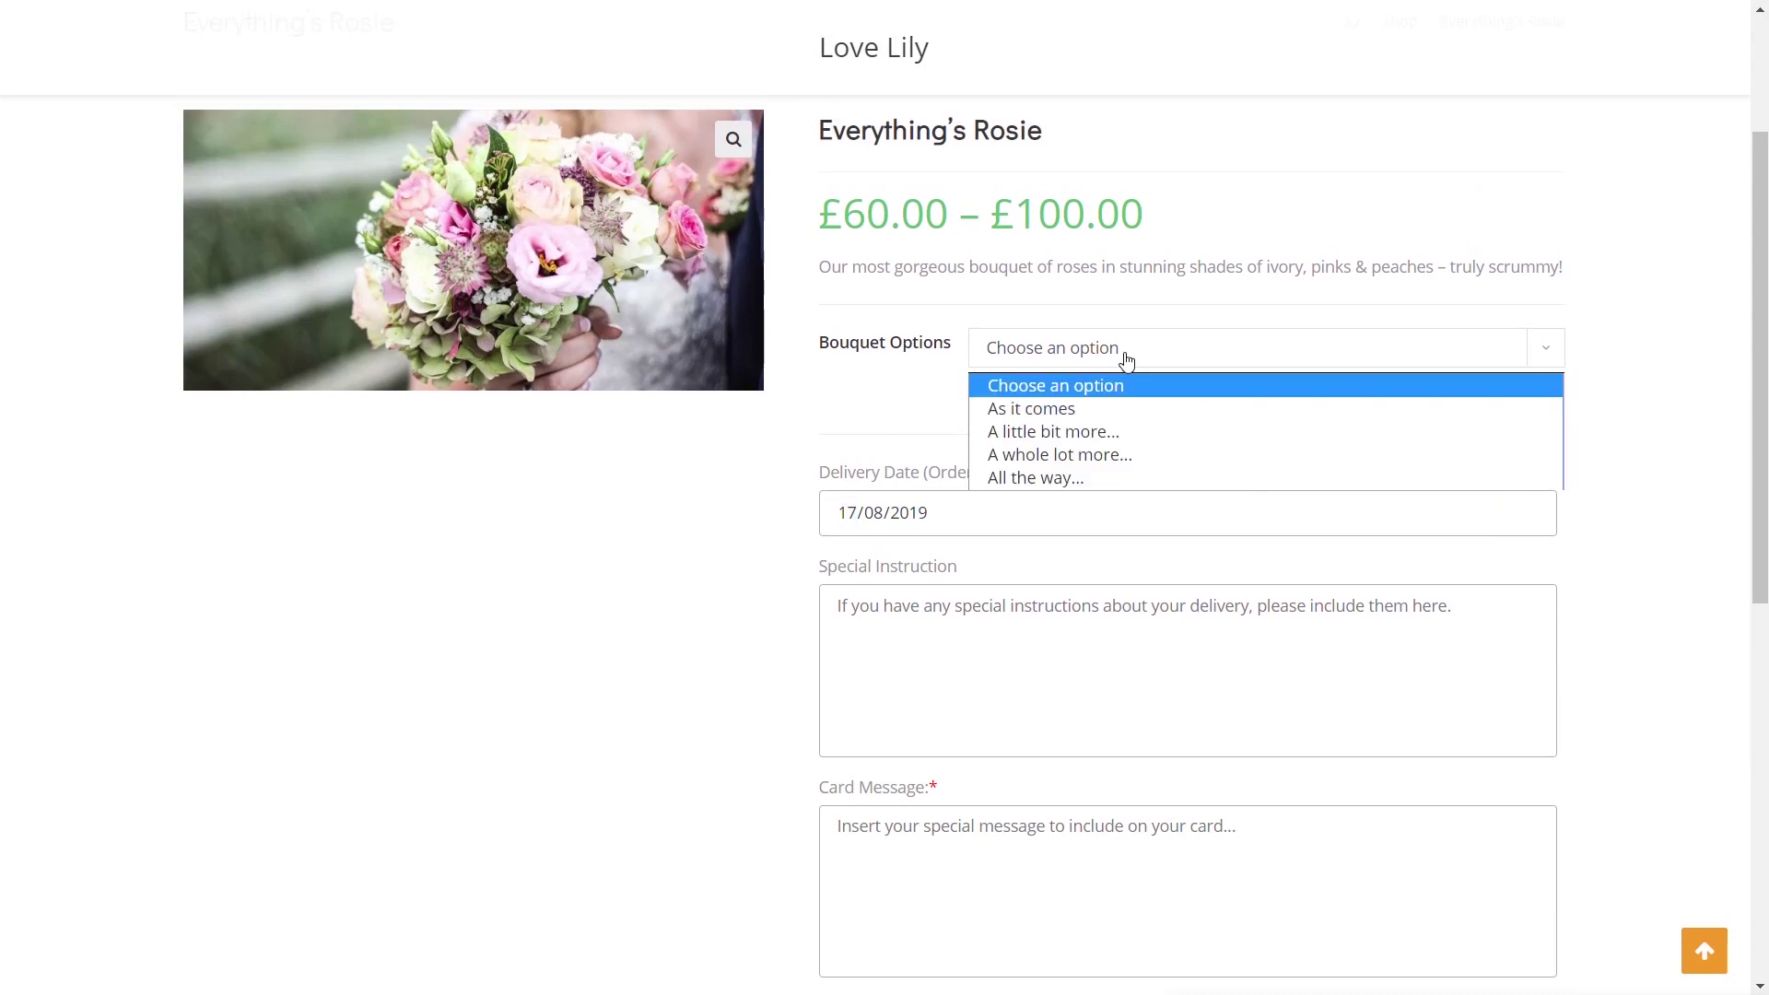
pyautogui.click(1088, 417)
# Add the bouquet to the cart and open the full cart page.
pyautogui.scroll(-4, 620, 728)
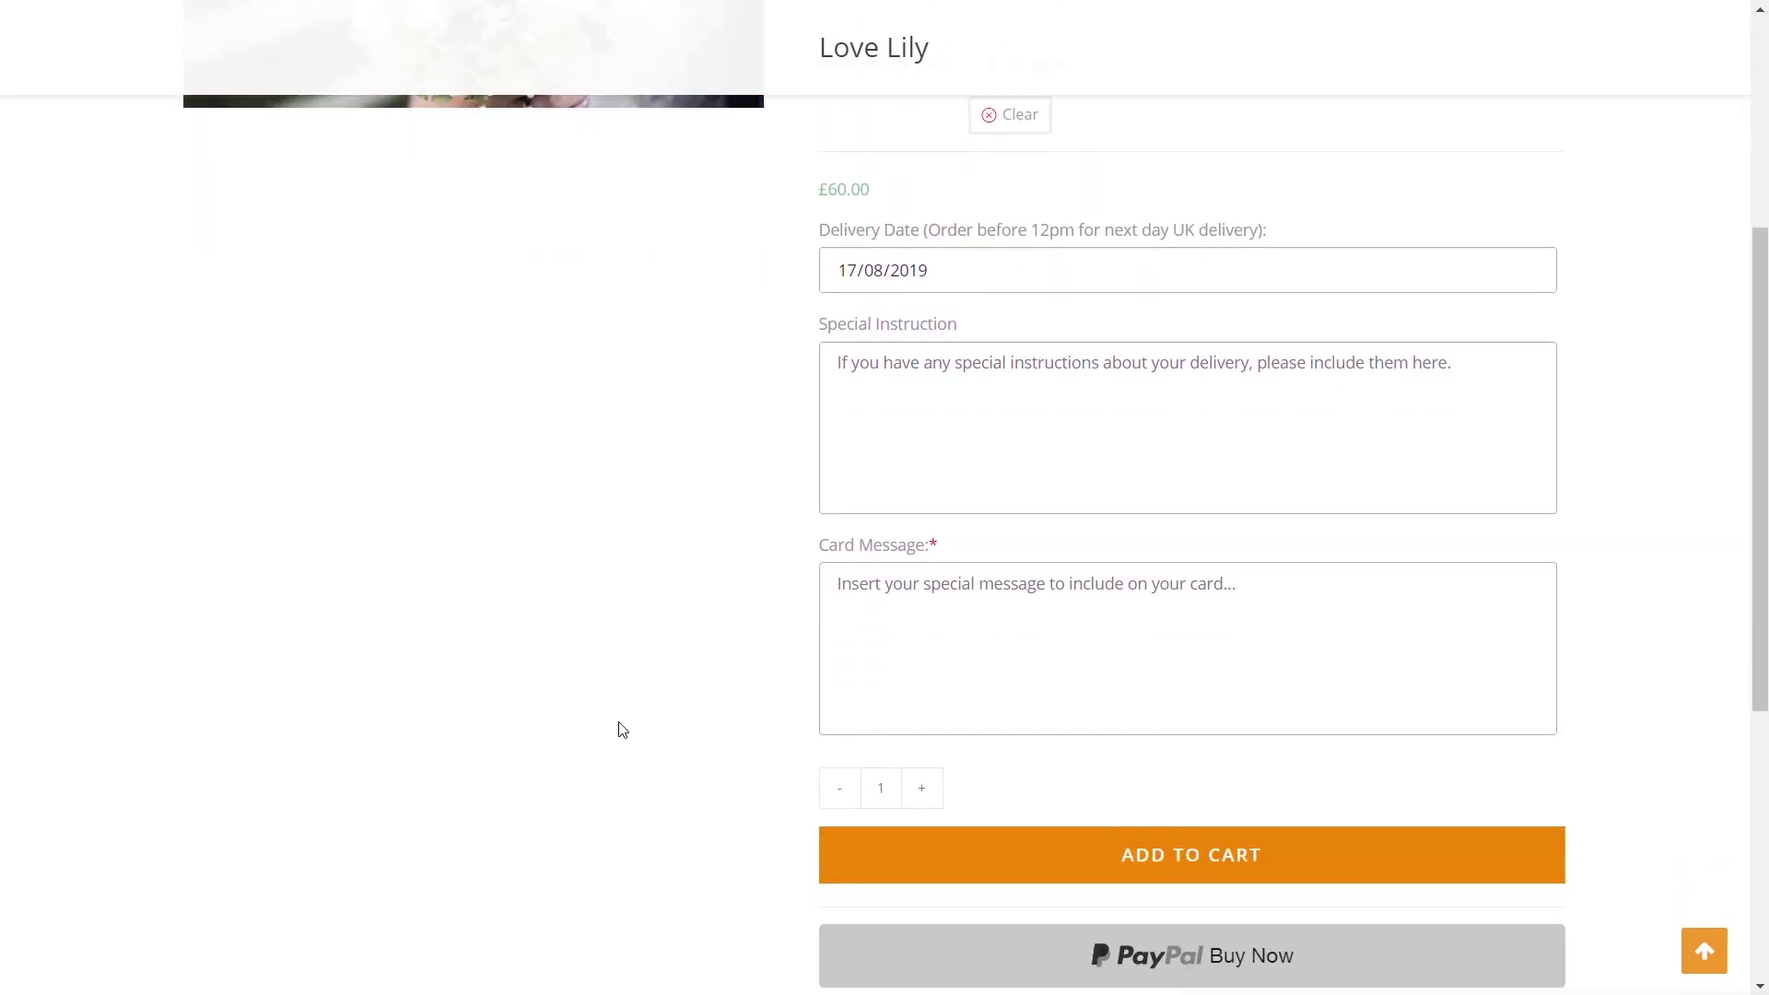
pyautogui.click(1280, 738)
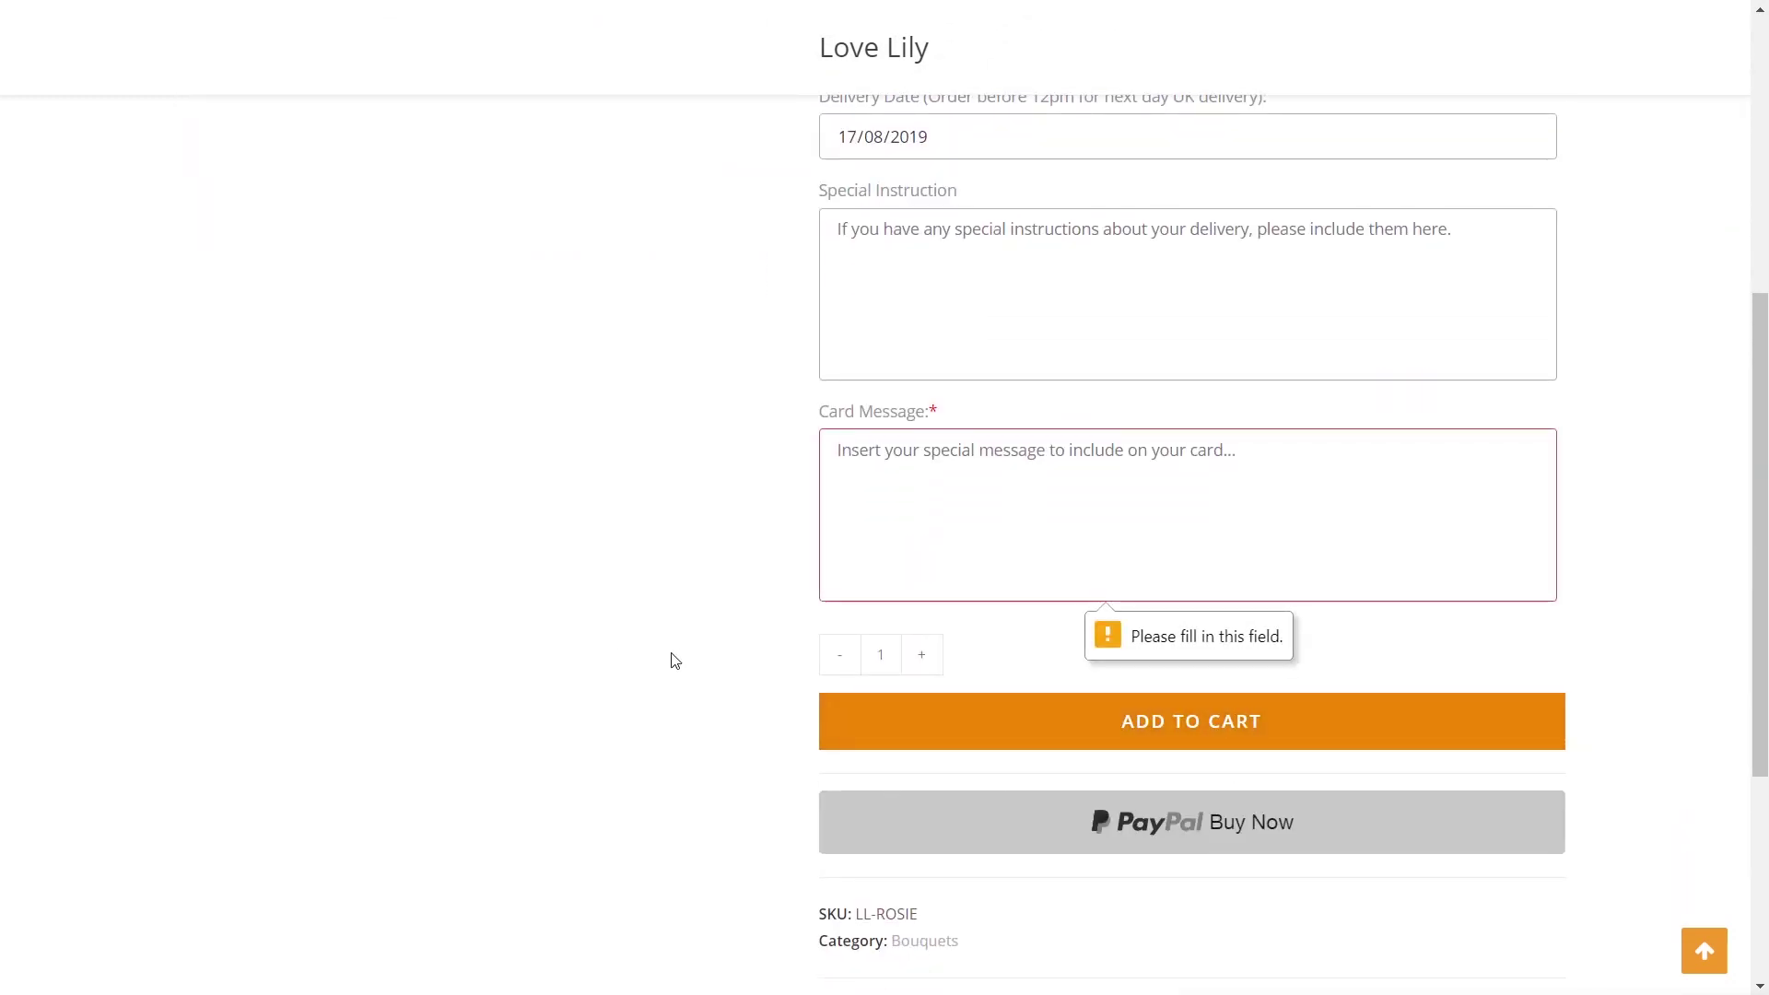
pyautogui.scroll(2, 674, 660)
pyautogui.scroll(5, 673, 660)
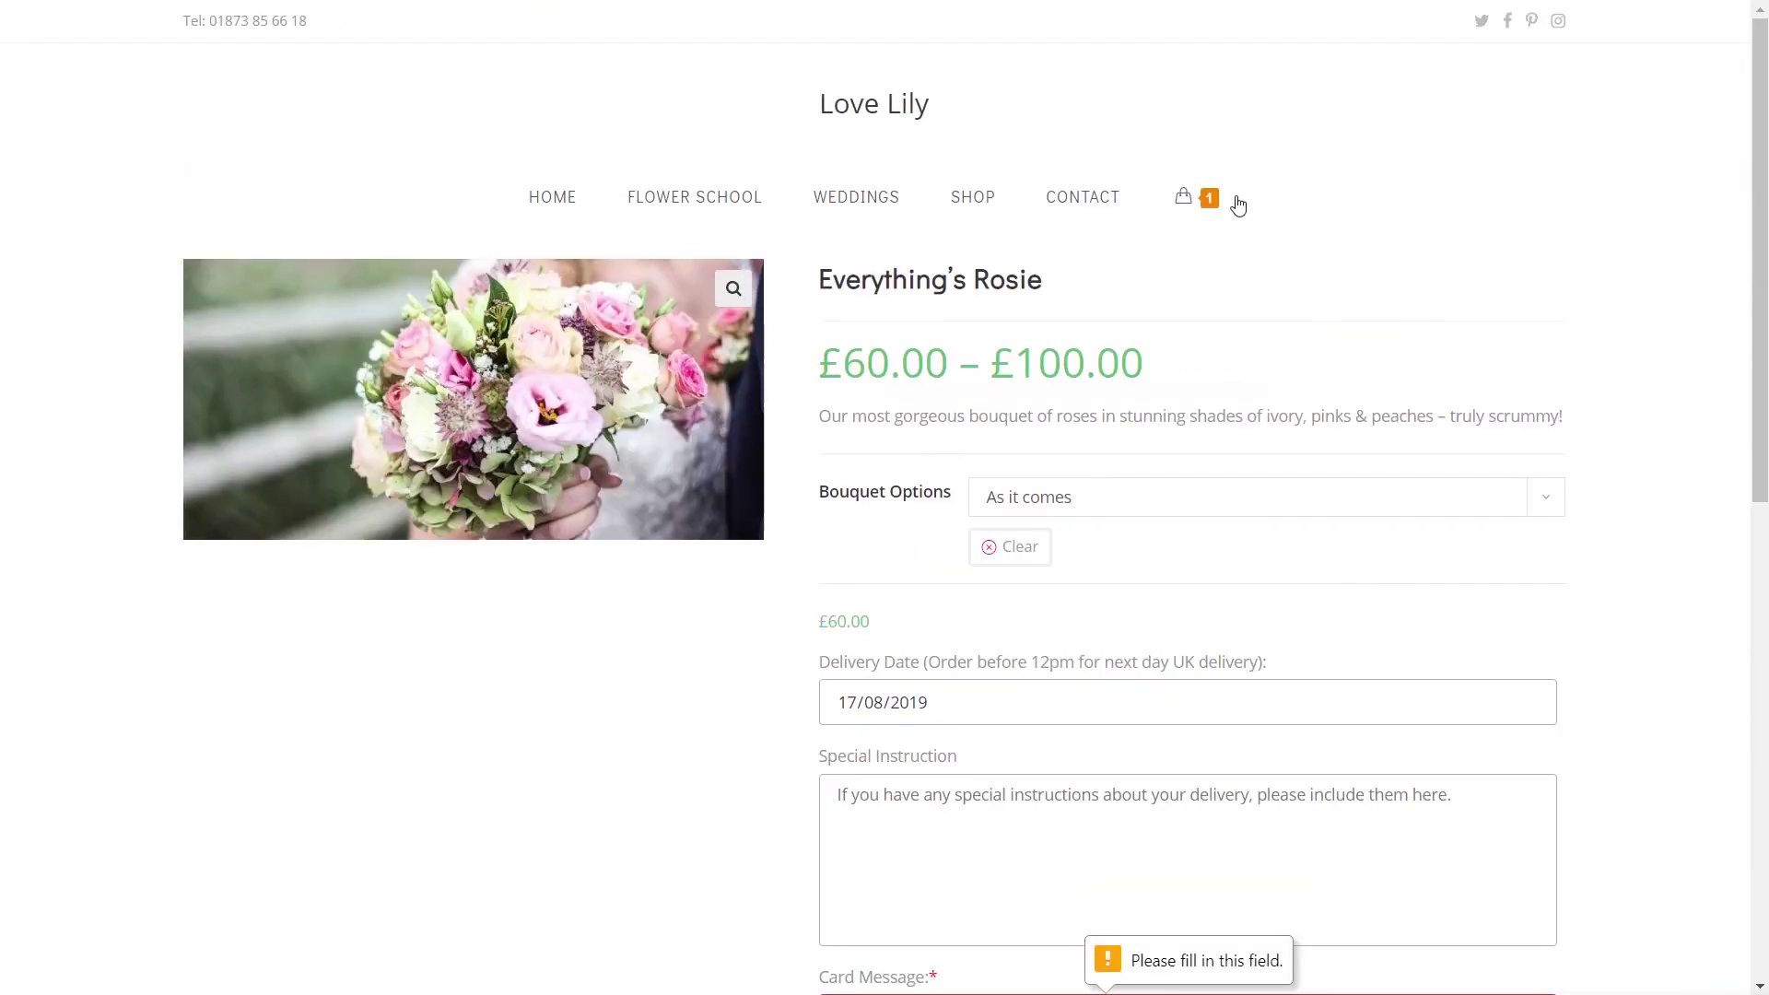
pyautogui.moveTo(1205, 208)
pyautogui.click(964, 461)
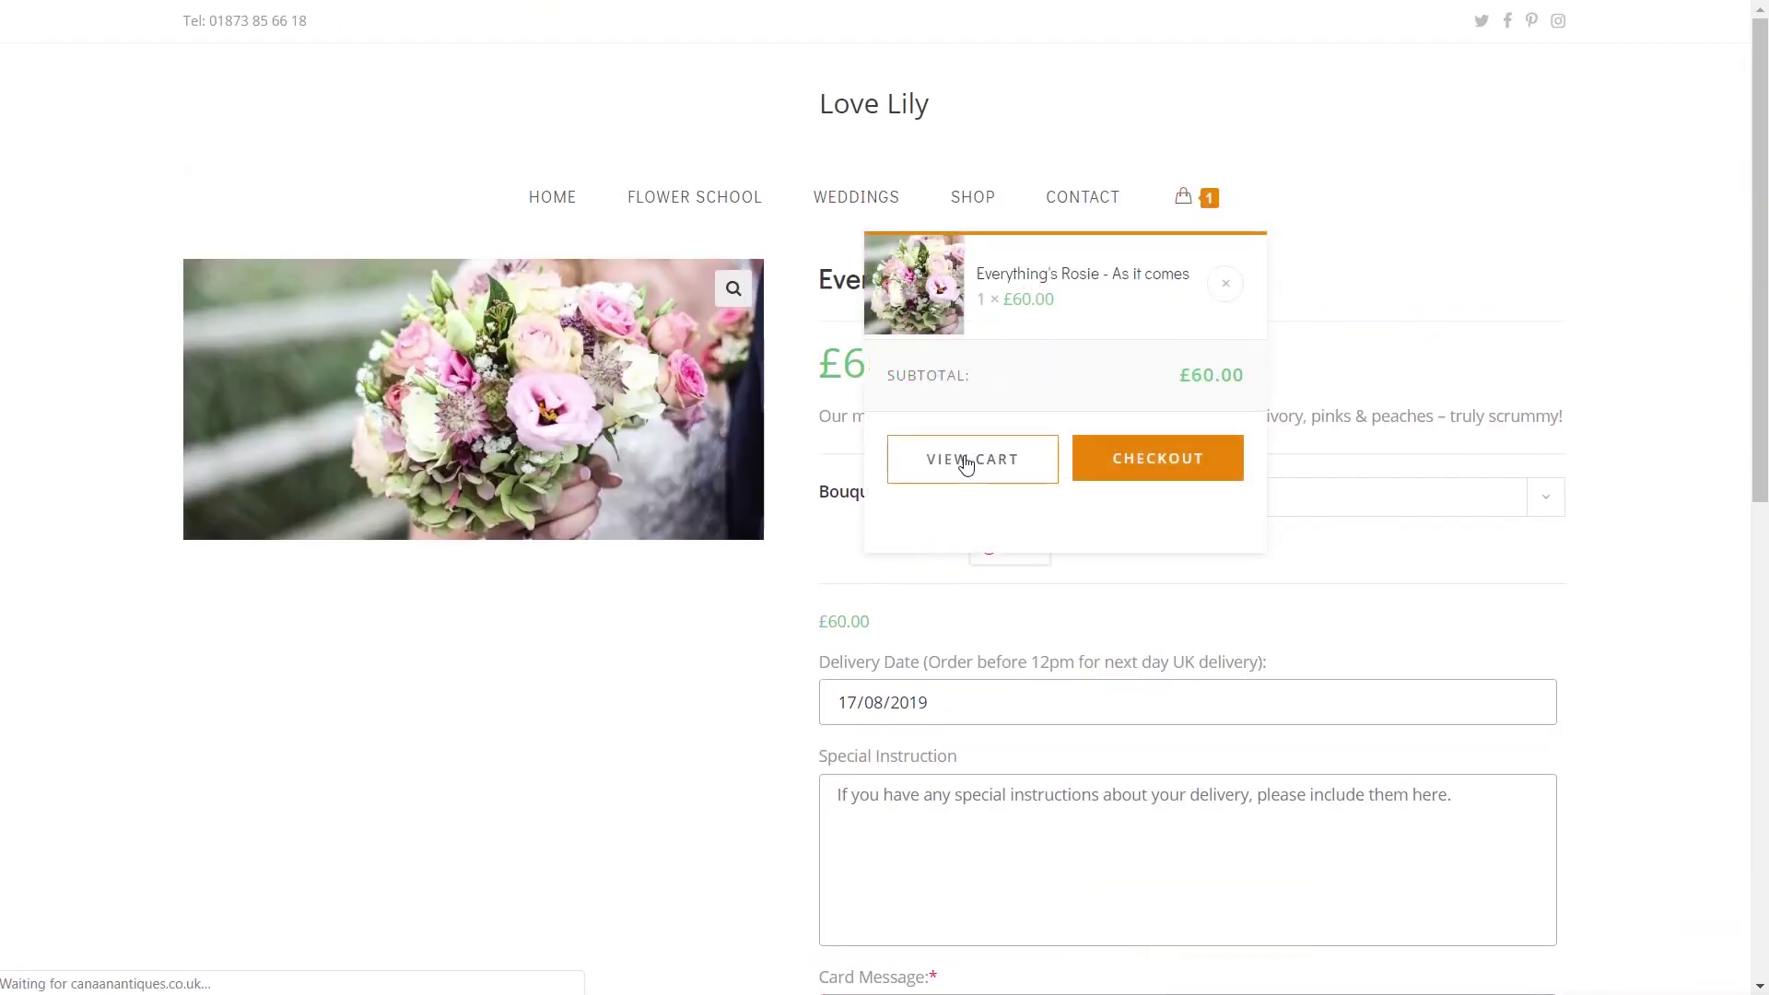